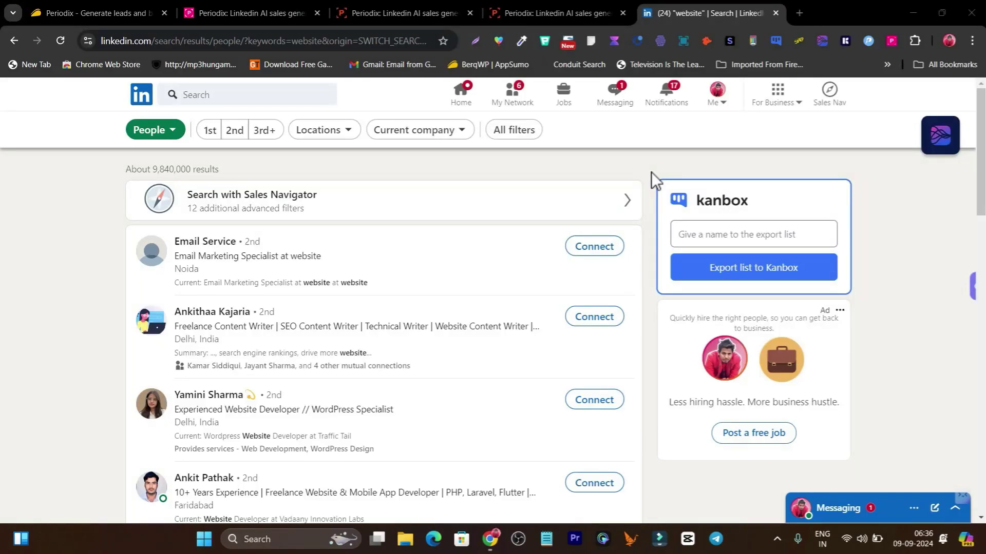
Step: Switch to periodix.net and highlight the 'Automated Cold Outreach and Call Booking' and 'Schedule Calls with Periodix AI' phrases
{"action": "scroll", "coordinate": [651, 171], "scroll_direction": "down", "scroll_amount": 5}
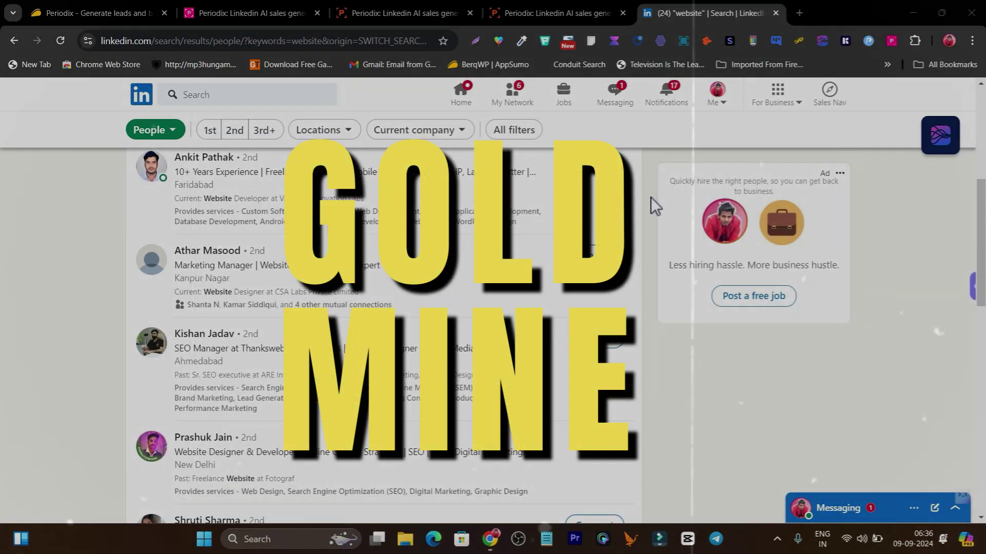
{"action": "scroll", "coordinate": [653, 249], "scroll_direction": "down", "scroll_amount": 2}
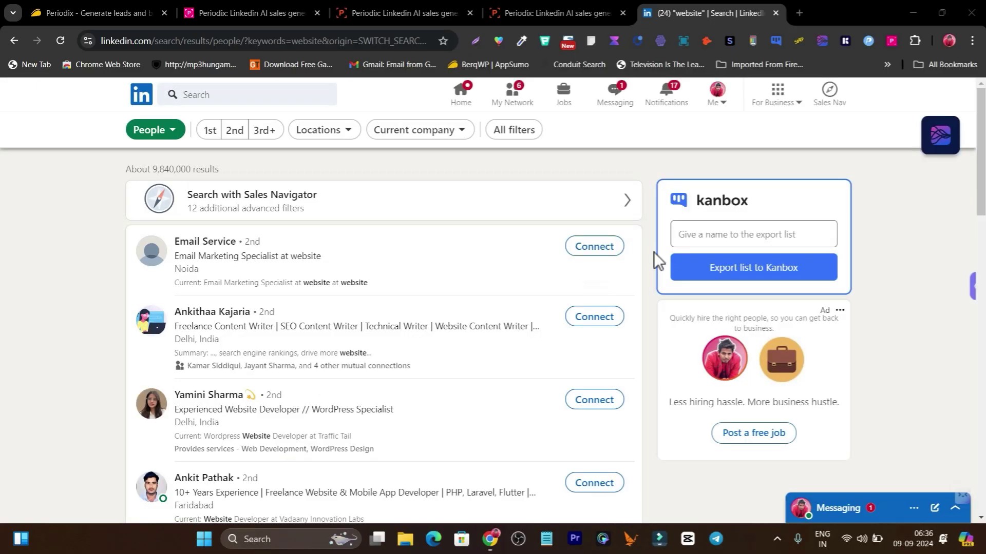
{"action": "scroll", "coordinate": [654, 252], "scroll_direction": "down", "scroll_amount": 4}
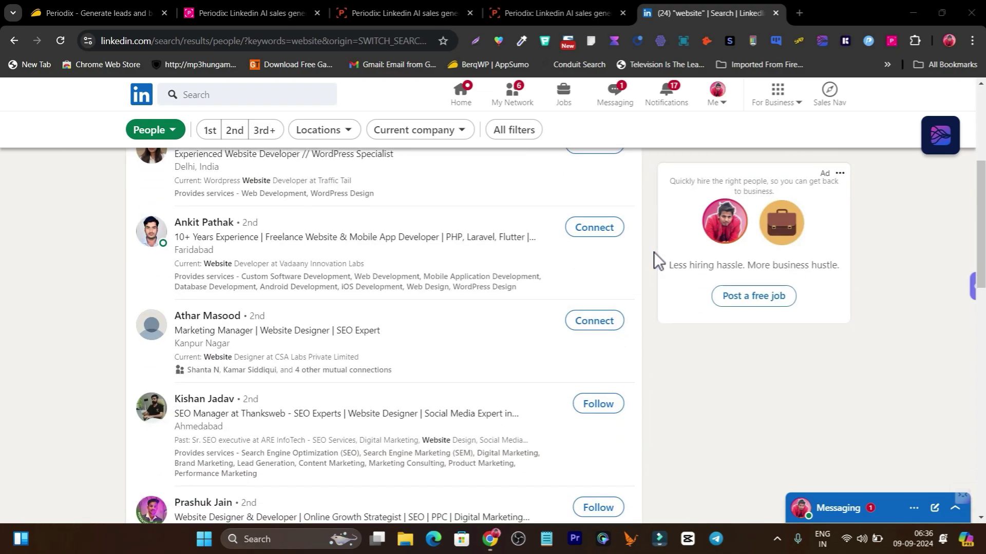
{"action": "scroll", "coordinate": [654, 251], "scroll_direction": "up", "scroll_amount": 5}
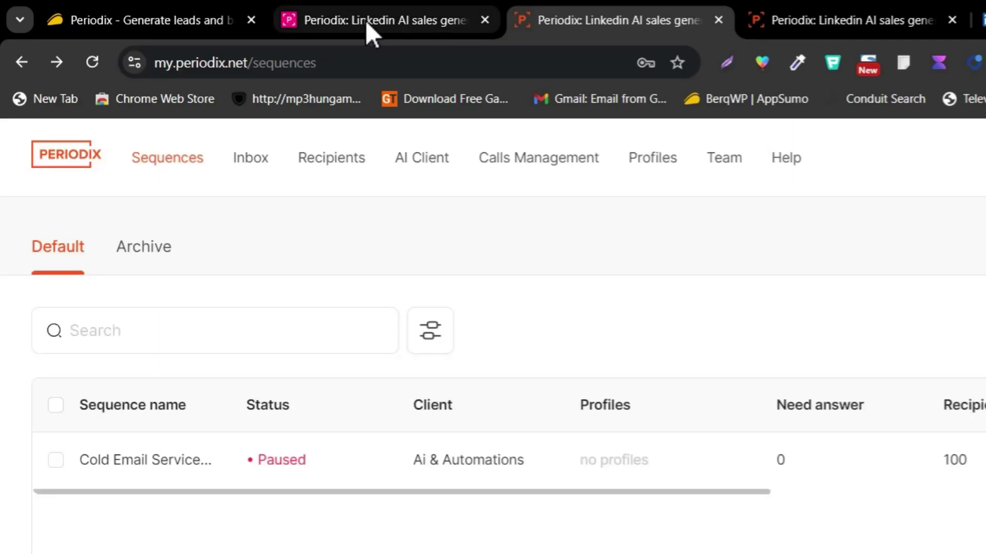
{"action": "left_click", "coordinate": [365, 20]}
{"action": "scroll", "coordinate": [319, 285], "scroll_direction": "up", "scroll_amount": 2}
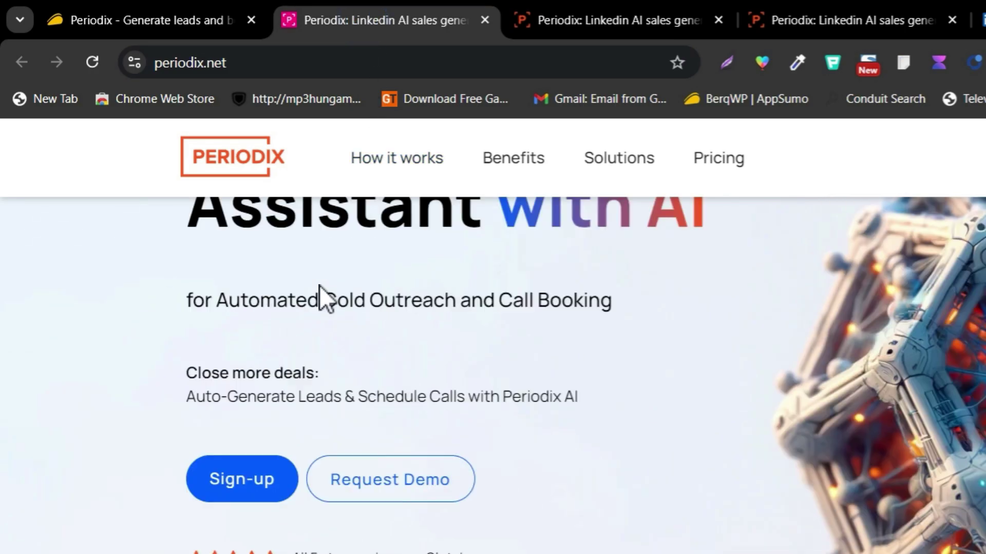
{"action": "scroll", "coordinate": [320, 286], "scroll_direction": "up", "scroll_amount": 3}
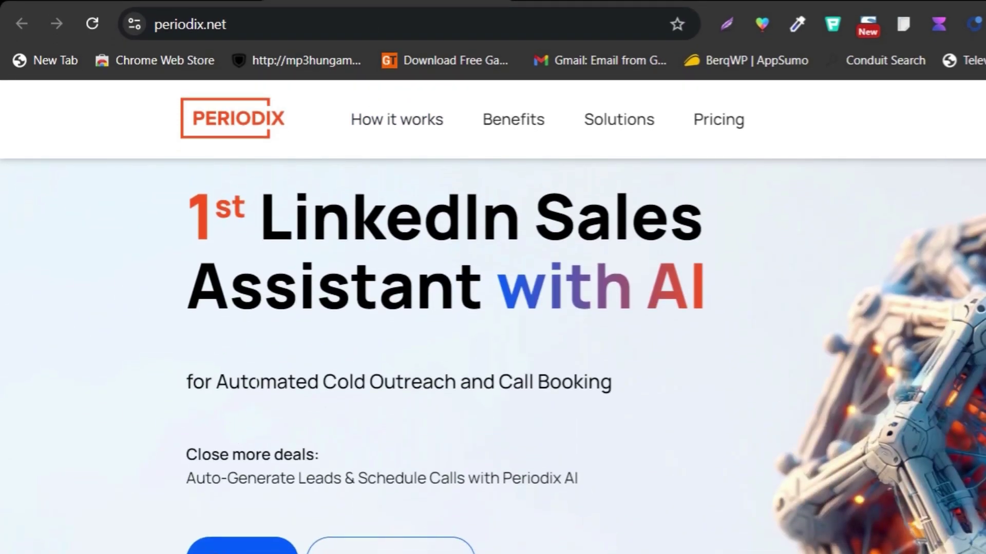
{"action": "left_click_drag", "start_coordinate": [215, 384], "coordinate": [616, 414]}
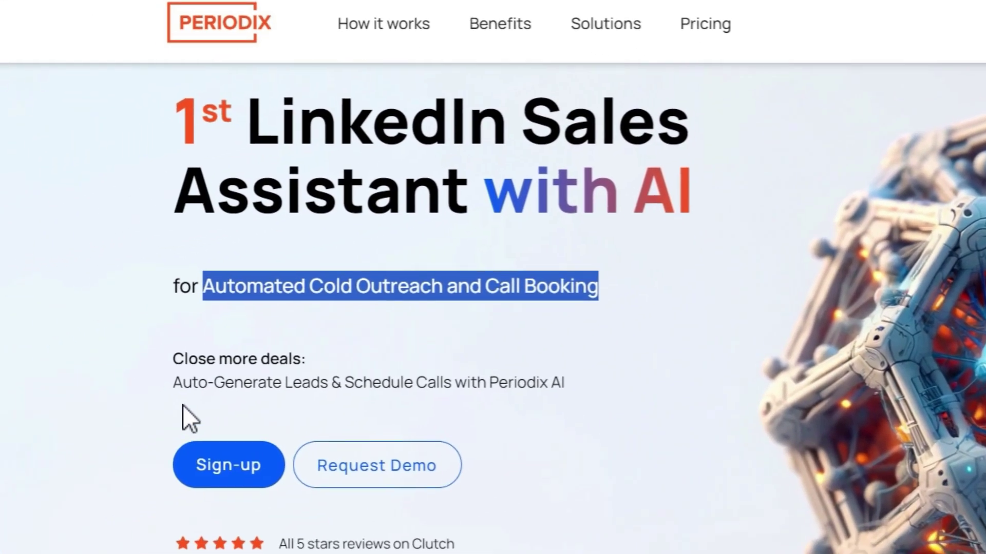
{"action": "left_click_drag", "start_coordinate": [170, 384], "coordinate": [473, 392]}
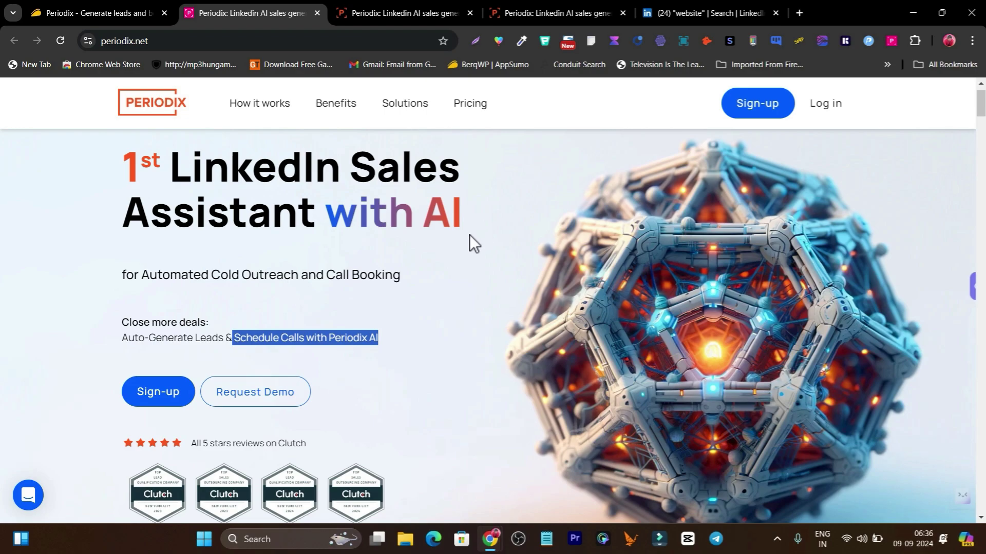
Step: Rerun the recent LinkedIn 'website' search, open the Periodix importer, then return to Cold Email Service recipients
{"action": "left_click", "coordinate": [386, 12]}
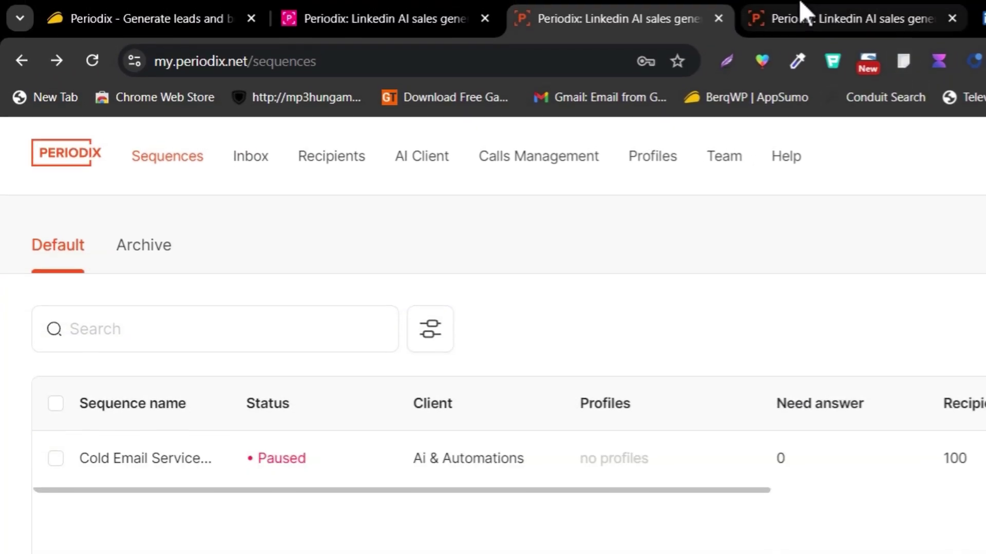
{"action": "left_click", "coordinate": [795, 20]}
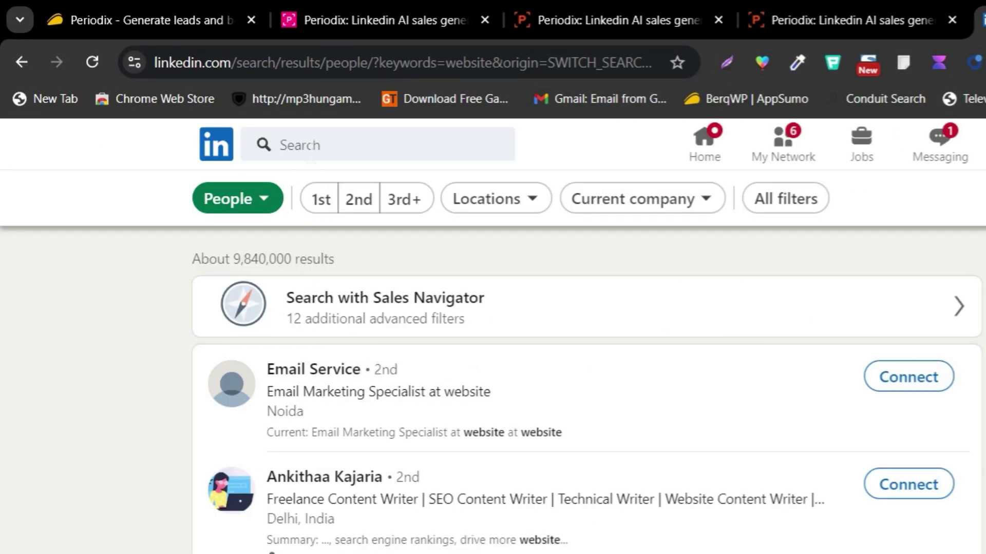
{"action": "left_click", "coordinate": [321, 138]}
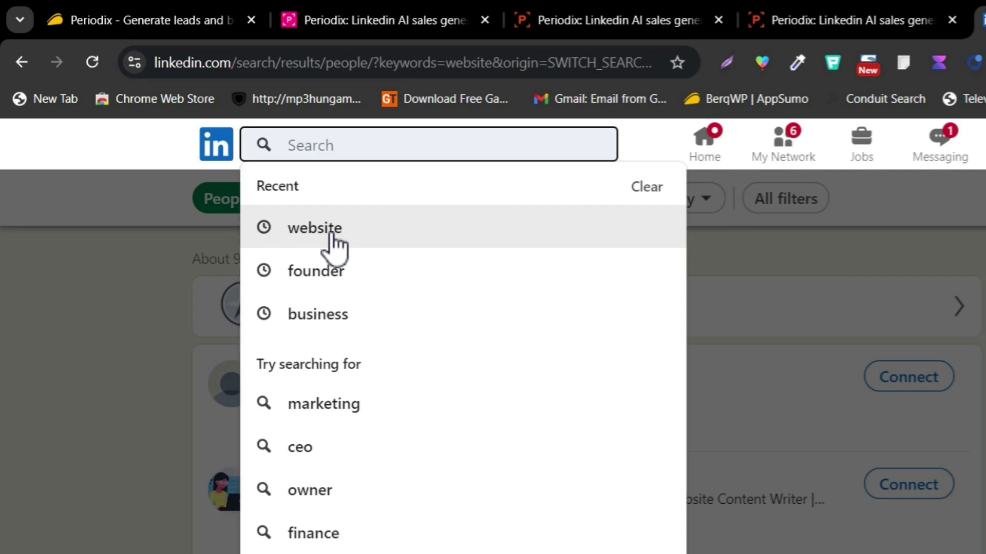
{"action": "left_click", "coordinate": [332, 232]}
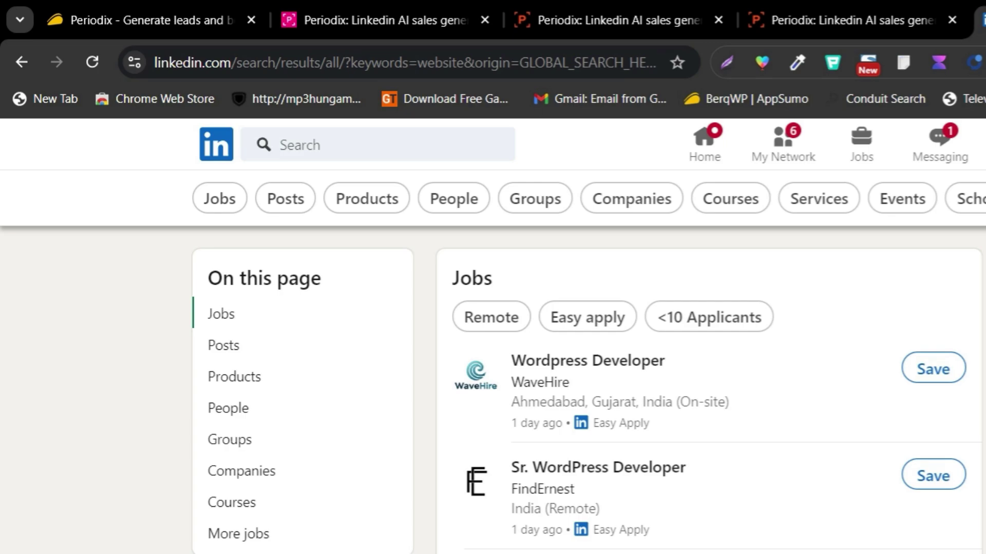
{"action": "left_click", "coordinate": [978, 62]}
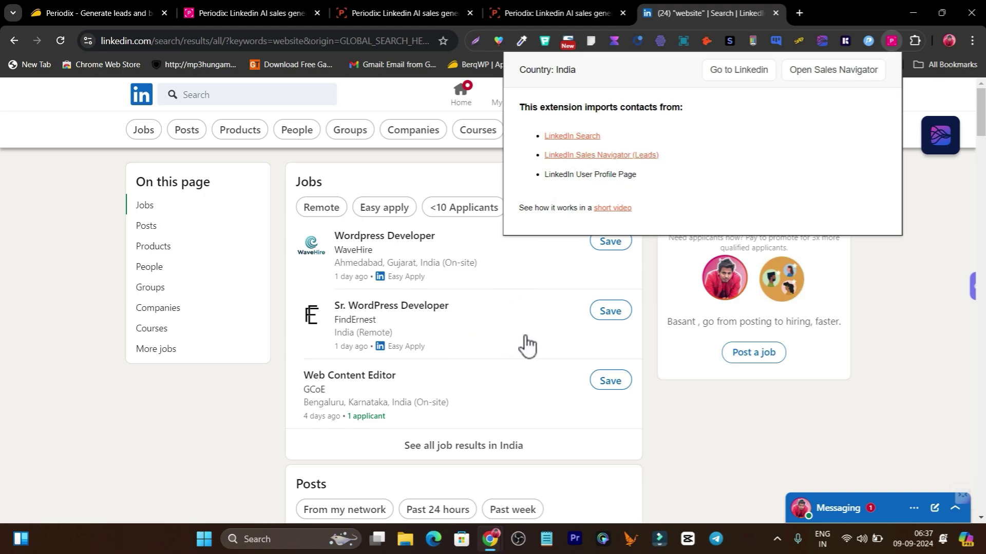
{"action": "left_click", "coordinate": [396, 13]}
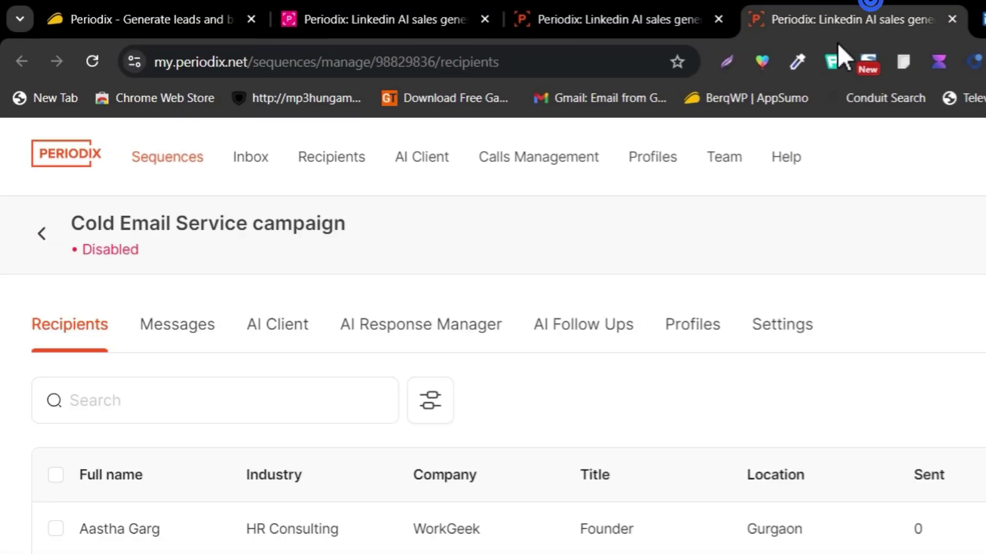
Step: Read the campaign's Messages 1, 2 and 3, then view the AI Client and AI Response Manager tabs
{"action": "scroll", "coordinate": [374, 429], "scroll_direction": "down", "scroll_amount": 5}
{"action": "scroll", "coordinate": [390, 415], "scroll_direction": "up", "scroll_amount": 5}
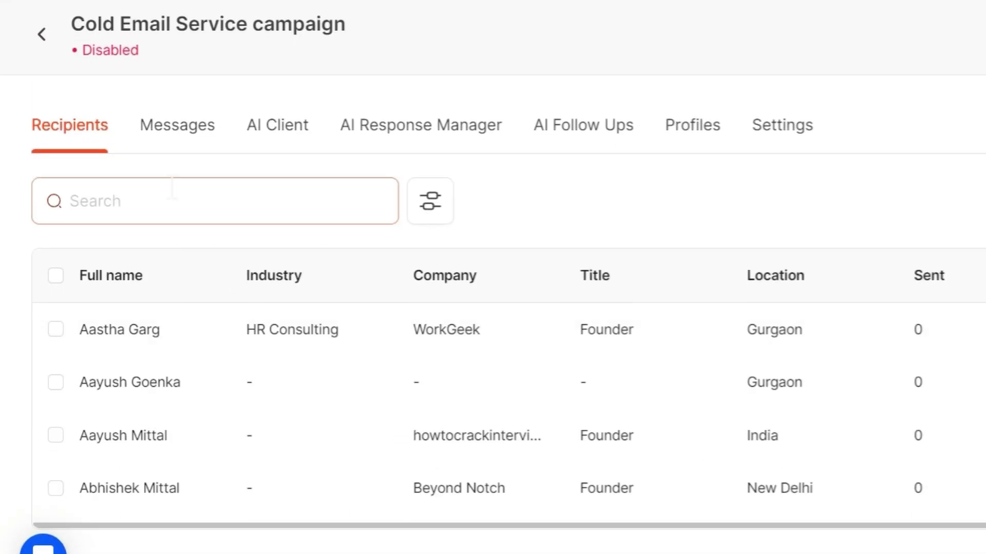
{"action": "left_click", "coordinate": [179, 123]}
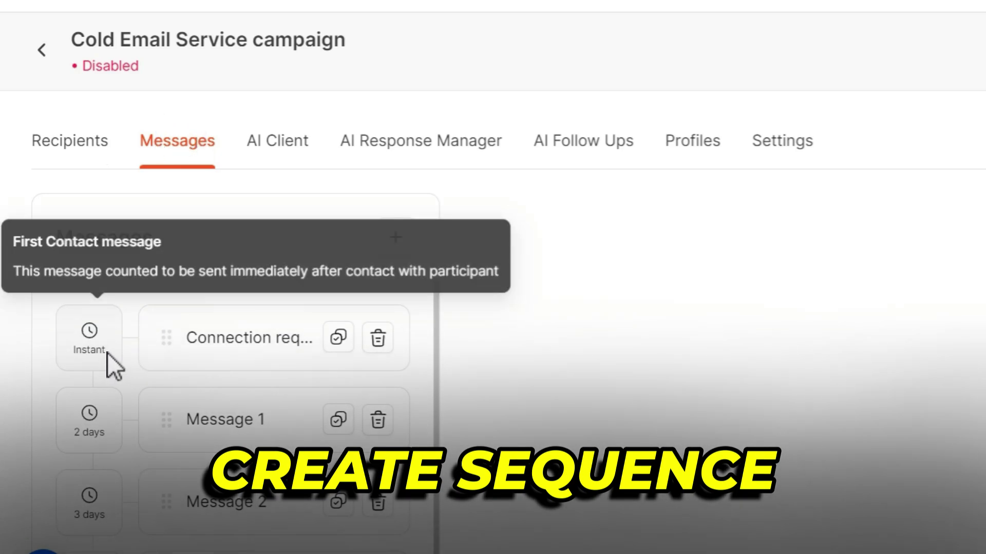
{"action": "scroll", "coordinate": [236, 380], "scroll_direction": "down", "scroll_amount": 1}
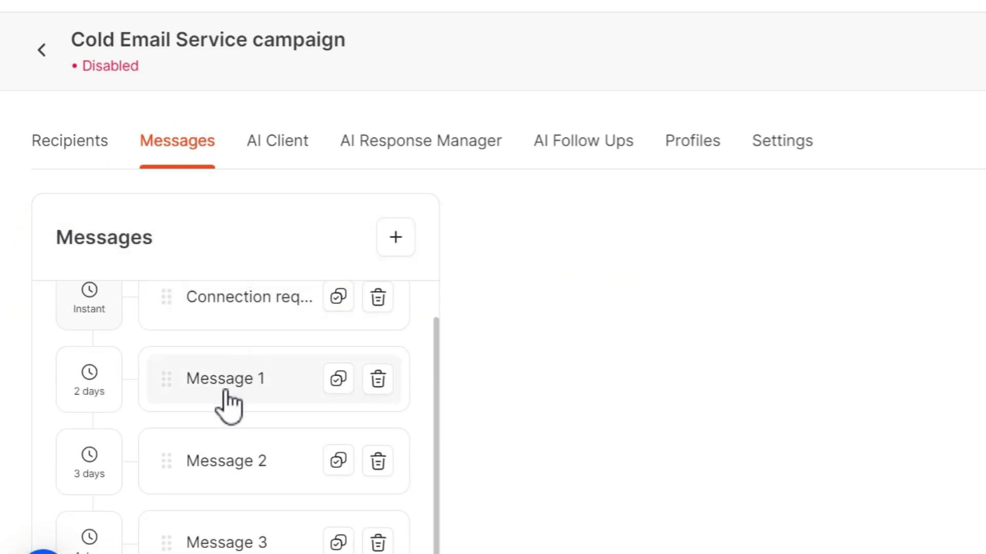
{"action": "left_click", "coordinate": [227, 382]}
{"action": "left_click", "coordinate": [237, 473]}
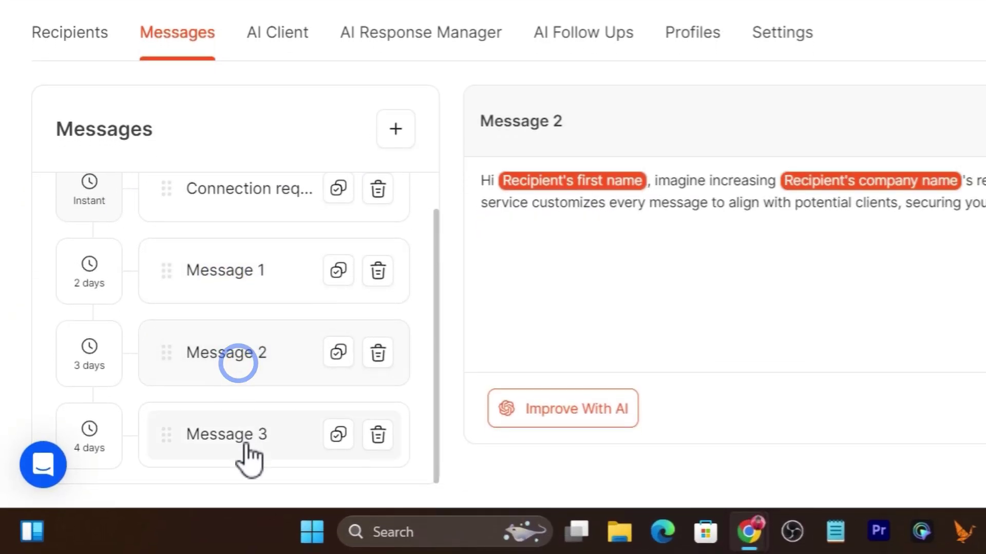
{"action": "left_click", "coordinate": [242, 446]}
{"action": "left_click", "coordinate": [270, 328]}
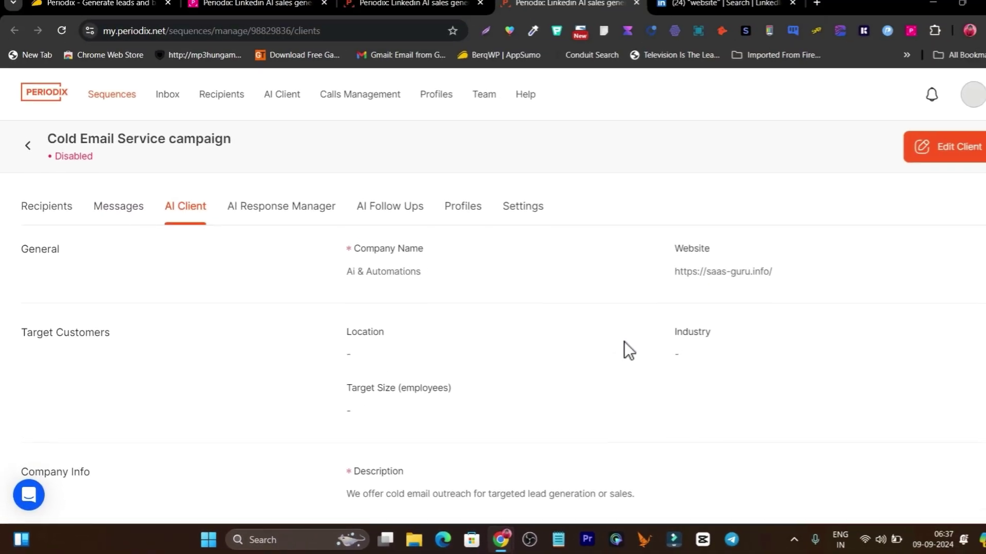
{"action": "left_click", "coordinate": [269, 218]}
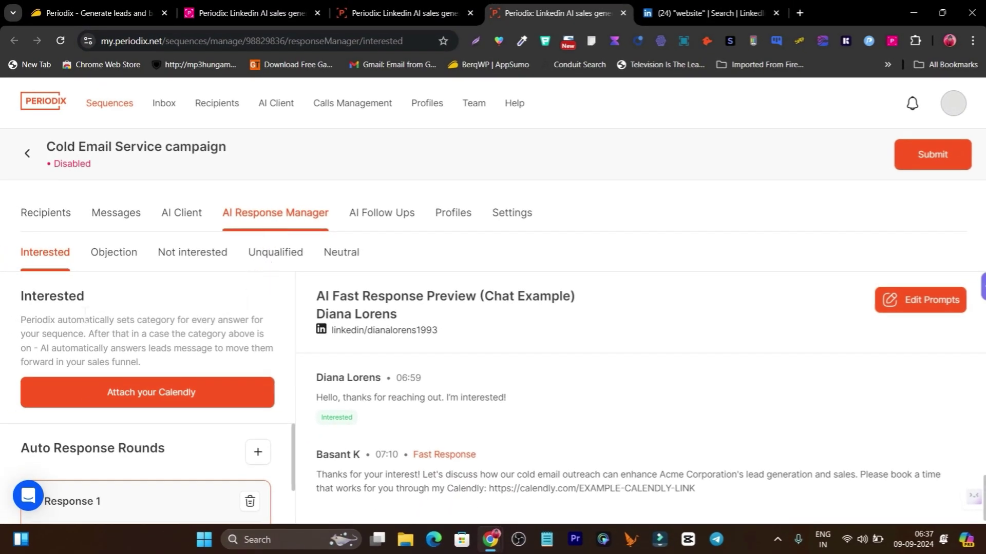
Step: Review the Interested, Objection and Not interested sample auto-replies, highlighting each reply's text
{"action": "left_click_drag", "start_coordinate": [300, 476], "coordinate": [765, 494]}
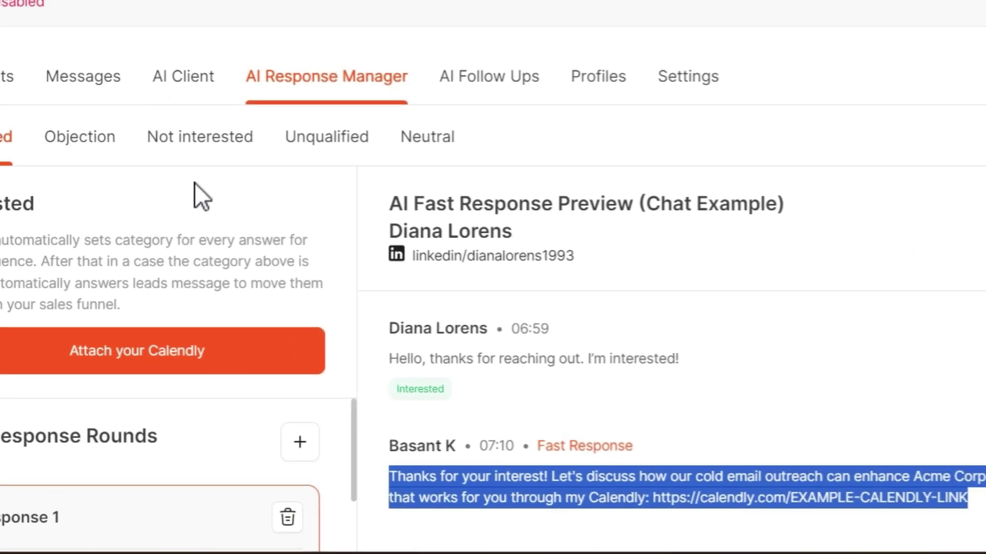
{"action": "left_click", "coordinate": [167, 150]}
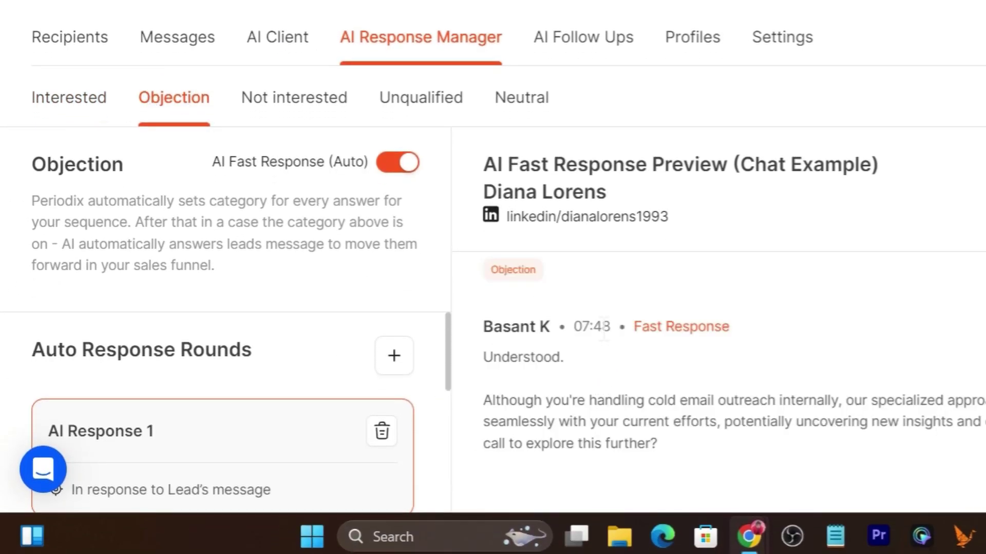
{"action": "left_click_drag", "start_coordinate": [461, 370], "coordinate": [604, 395]}
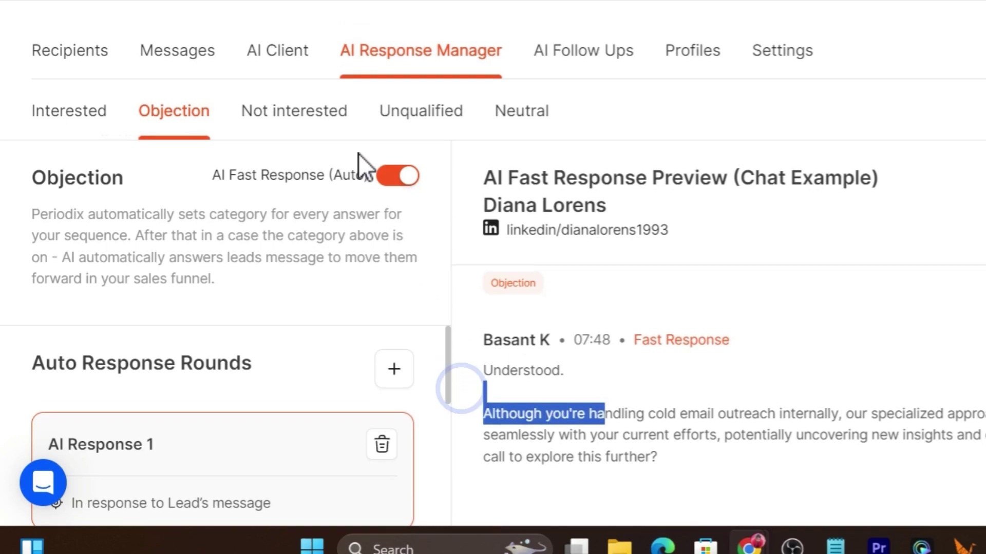
{"action": "left_click", "coordinate": [282, 86]}
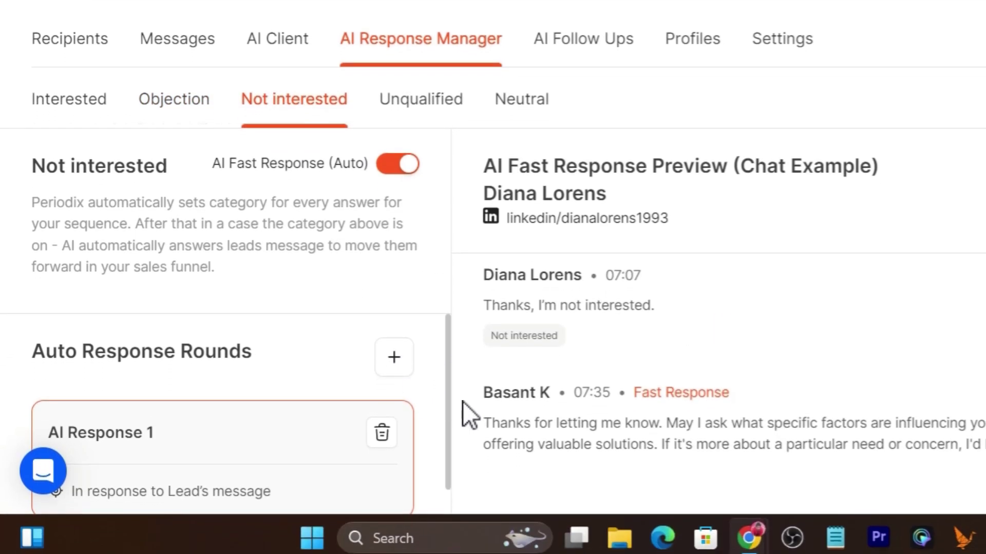
{"action": "left_click_drag", "start_coordinate": [481, 472], "coordinate": [985, 489]}
{"action": "left_click_drag", "start_coordinate": [741, 433], "coordinate": [726, 458]}
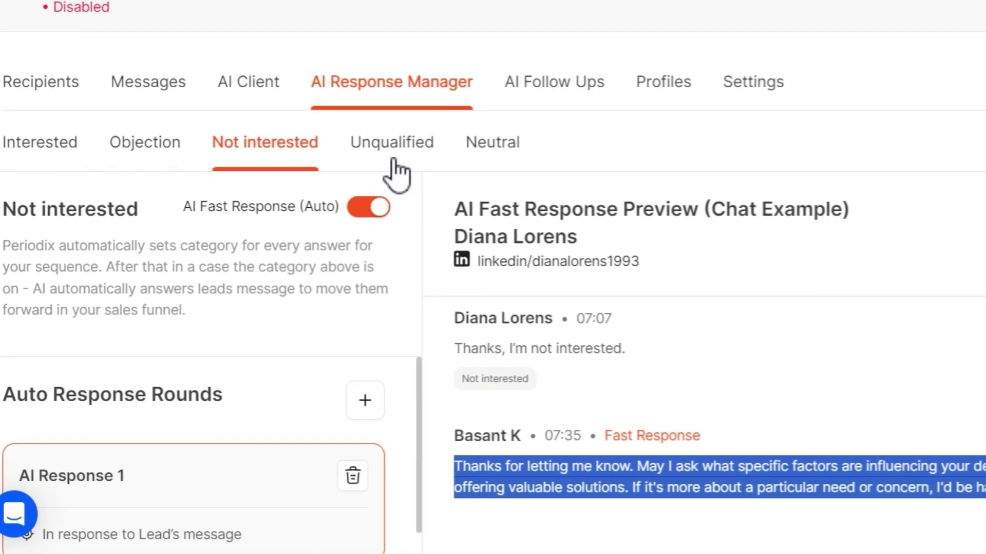
{"action": "scroll", "coordinate": [330, 382], "scroll_direction": "down", "scroll_amount": 1}
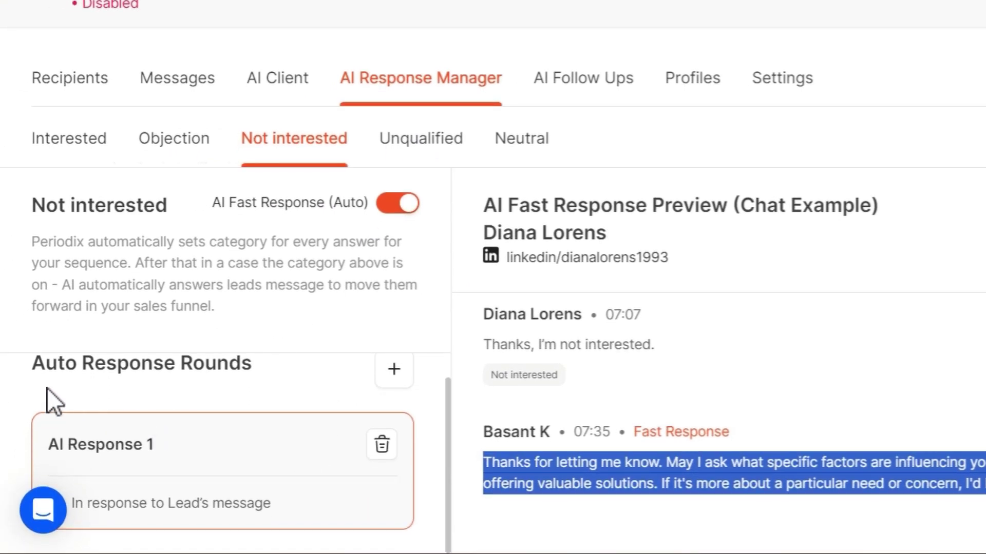
{"action": "scroll", "coordinate": [152, 418], "scroll_direction": "up", "scroll_amount": 1}
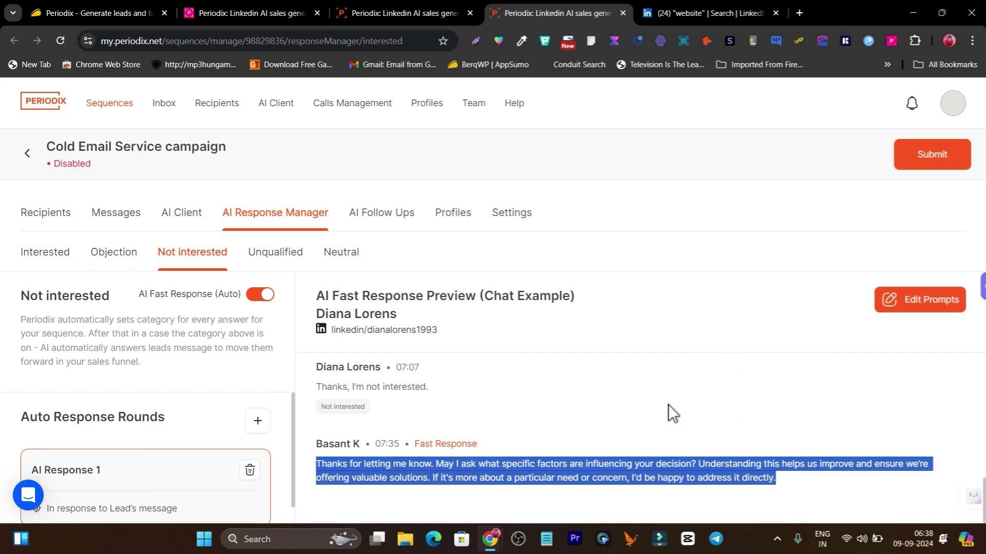
Step: Check the Unqualified, Neutral and Interested categories, highlight the Calendly link, then open AI Follow Ups
{"action": "left_click", "coordinate": [288, 258]}
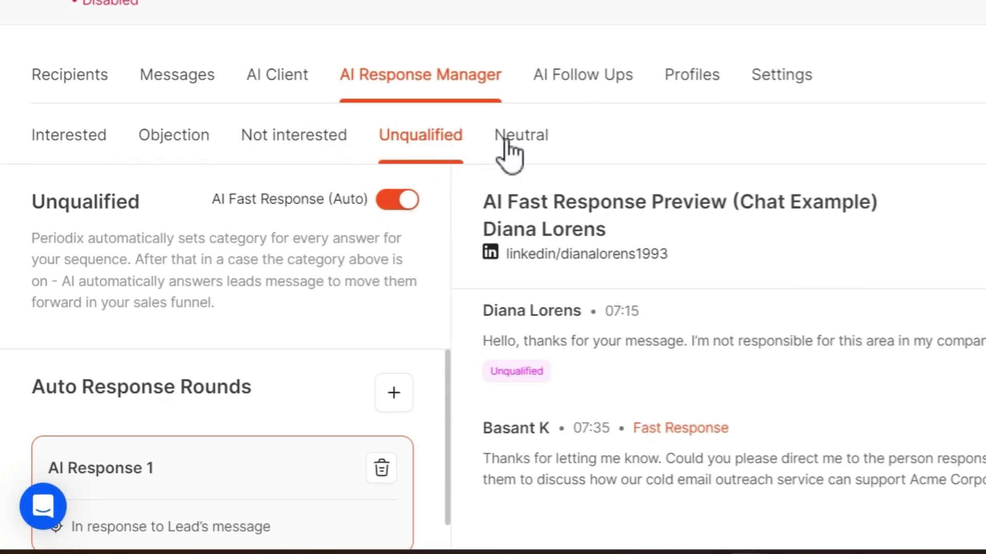
{"action": "left_click", "coordinate": [342, 254]}
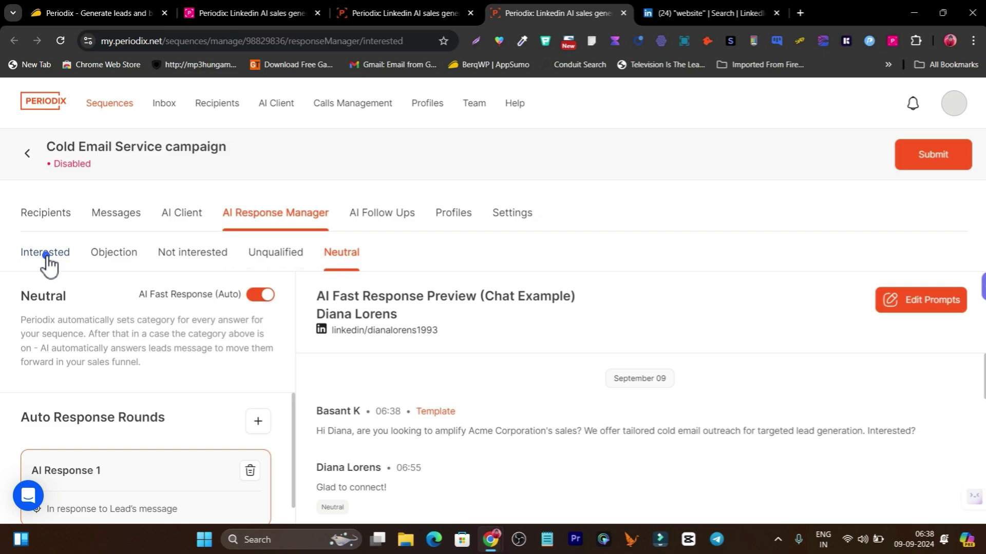
{"action": "left_click", "coordinate": [68, 137]}
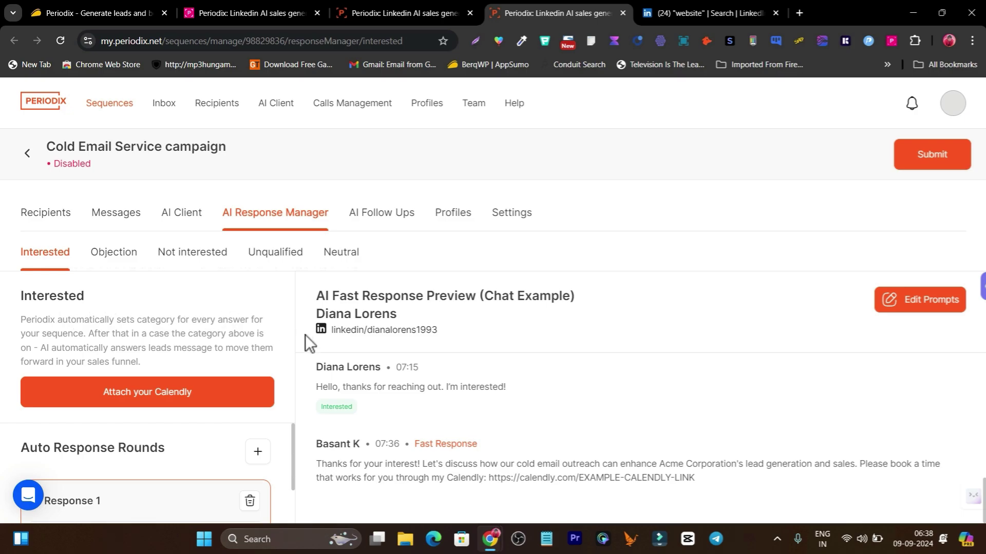
{"action": "left_click_drag", "start_coordinate": [725, 480], "coordinate": [485, 477]}
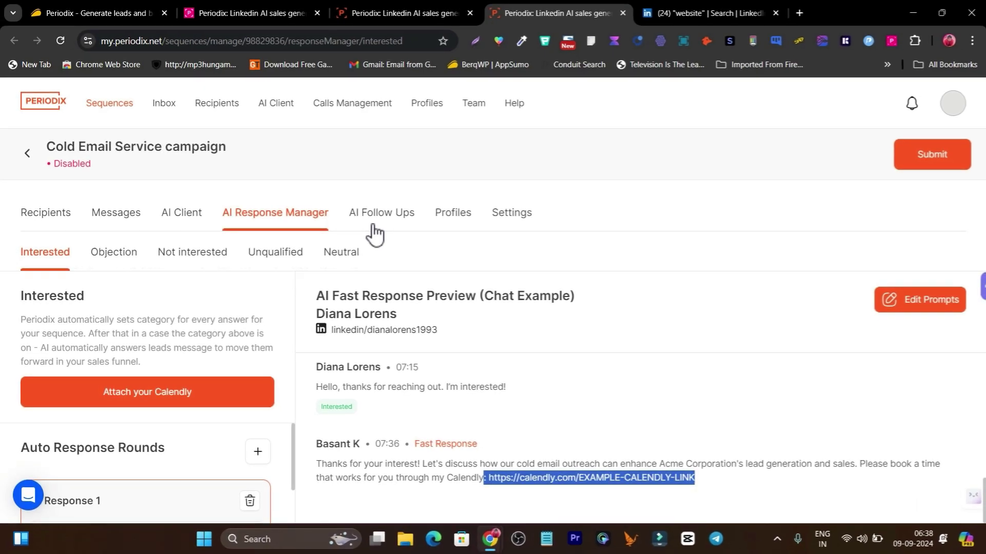
{"action": "left_click", "coordinate": [379, 225]}
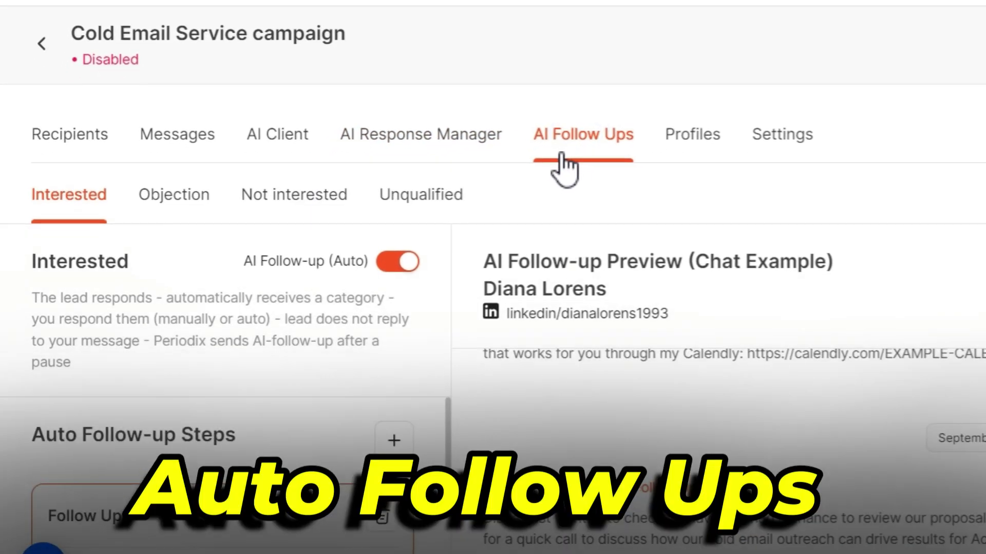
Step: Scroll through the Auto Follow-up Steps, then show the campaign's single AppSumo Tier 3 profile
{"action": "scroll", "coordinate": [199, 444], "scroll_direction": "down", "scroll_amount": 5}
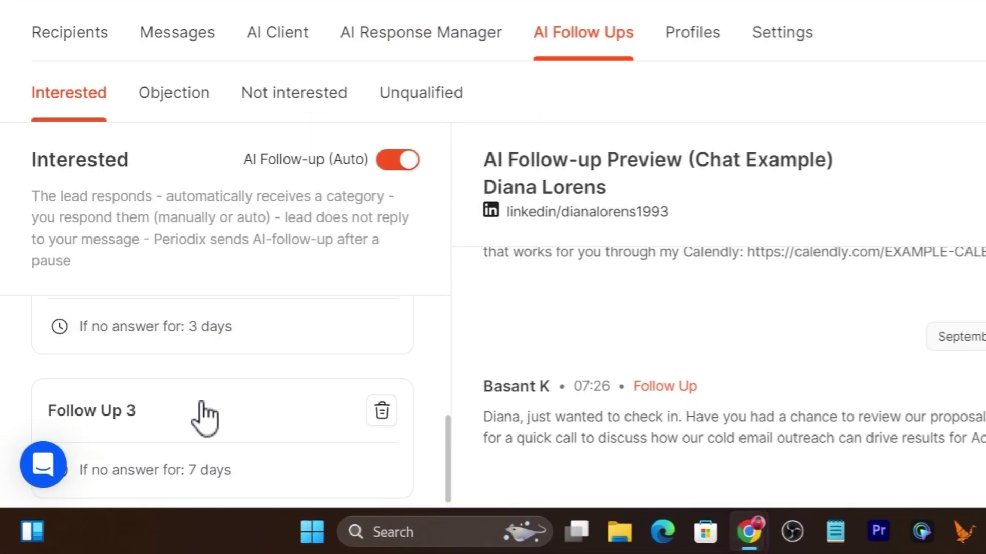
{"action": "scroll", "coordinate": [202, 516], "scroll_direction": "up", "scroll_amount": 5}
{"action": "scroll", "coordinate": [201, 494], "scroll_direction": "down", "scroll_amount": 5}
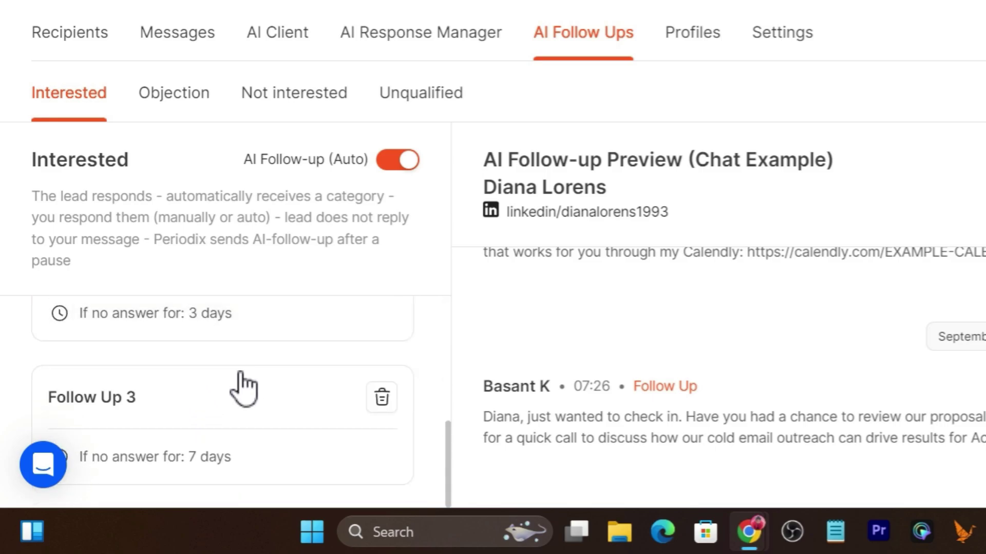
{"action": "scroll", "coordinate": [288, 474], "scroll_direction": "up", "scroll_amount": 5}
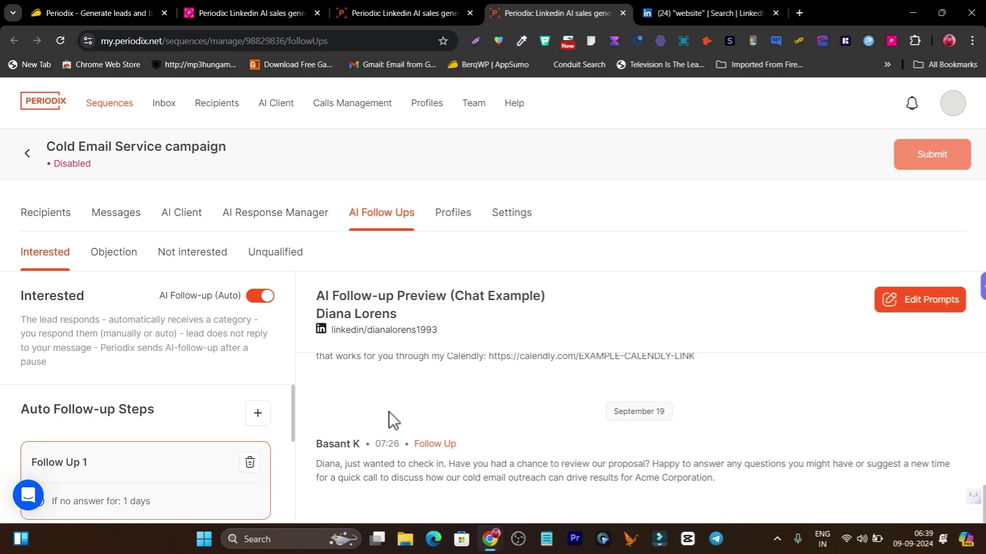
{"action": "left_click", "coordinate": [464, 227]}
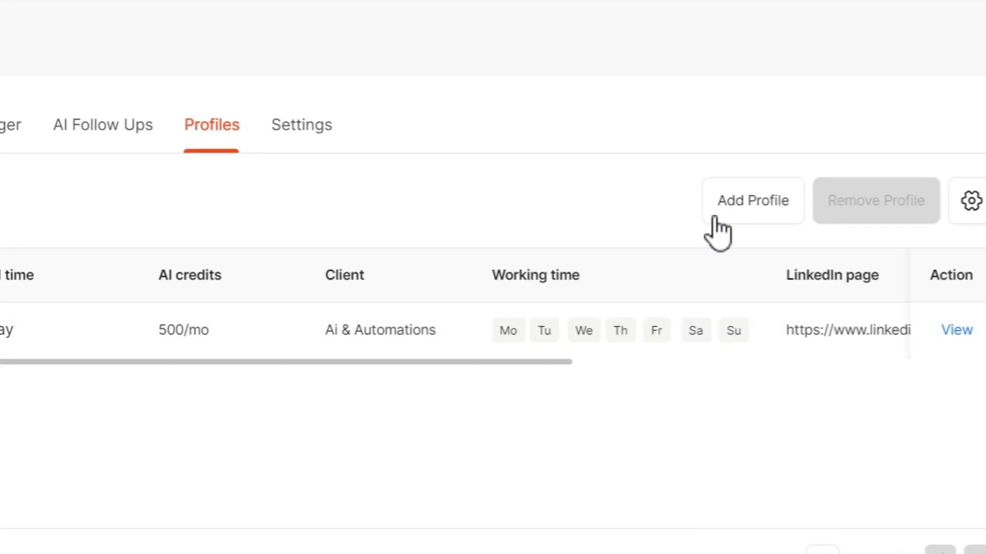
Step: Open and dismiss Add Profile, view Settings, go back to Sequences, then switch to the periodix.net homepage
{"action": "left_click", "coordinate": [740, 205]}
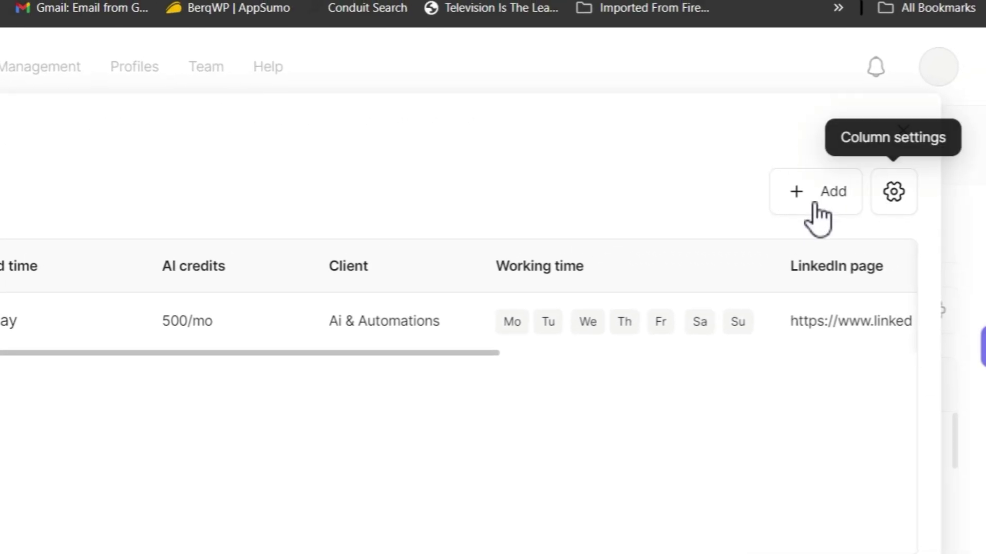
{"action": "left_click", "coordinate": [900, 137]}
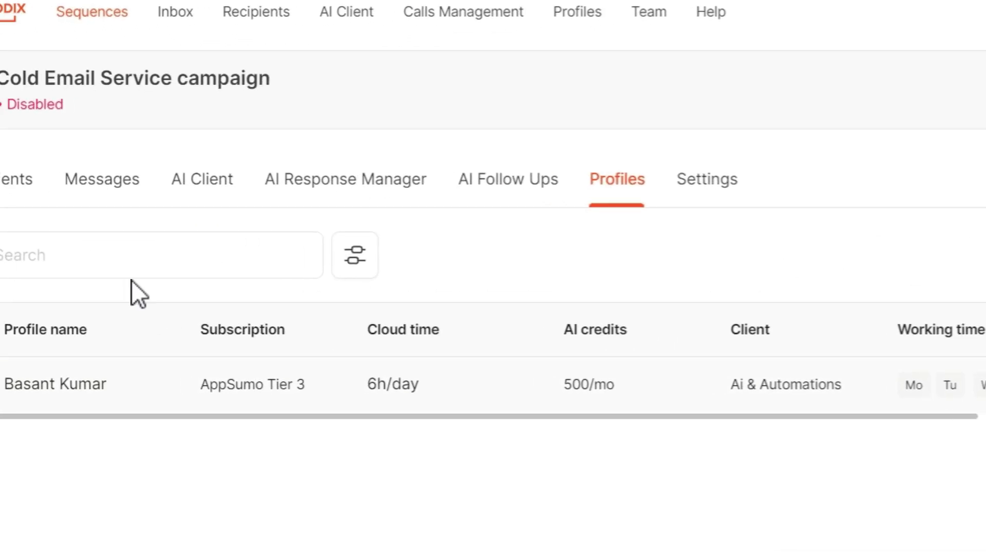
{"action": "left_click", "coordinate": [775, 185]}
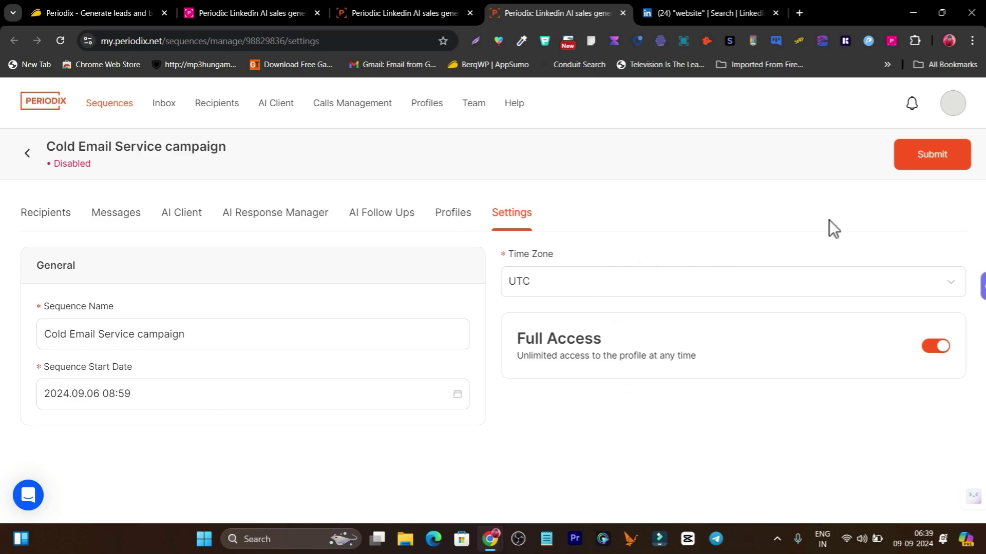
{"action": "left_click", "coordinate": [476, 9]}
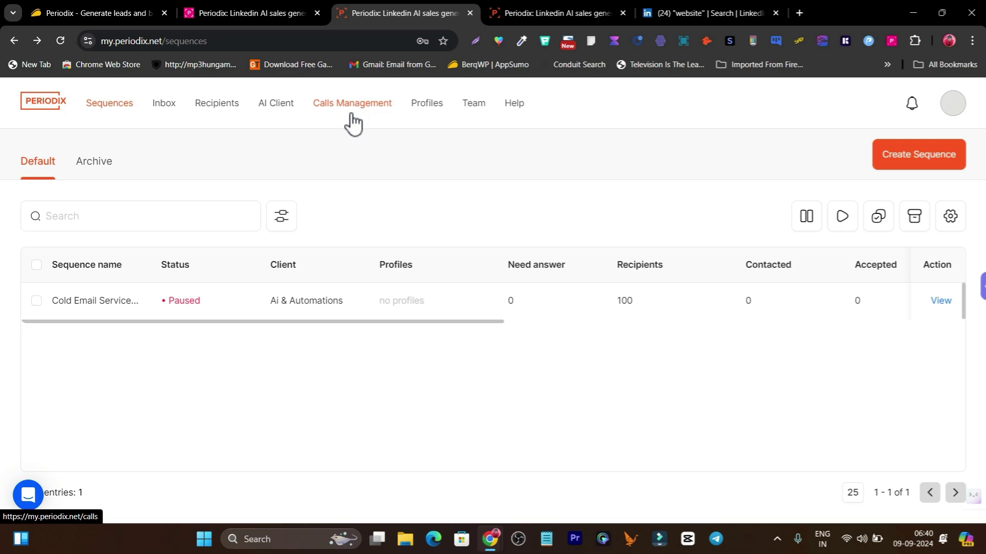
{"action": "left_click", "coordinate": [242, 14]}
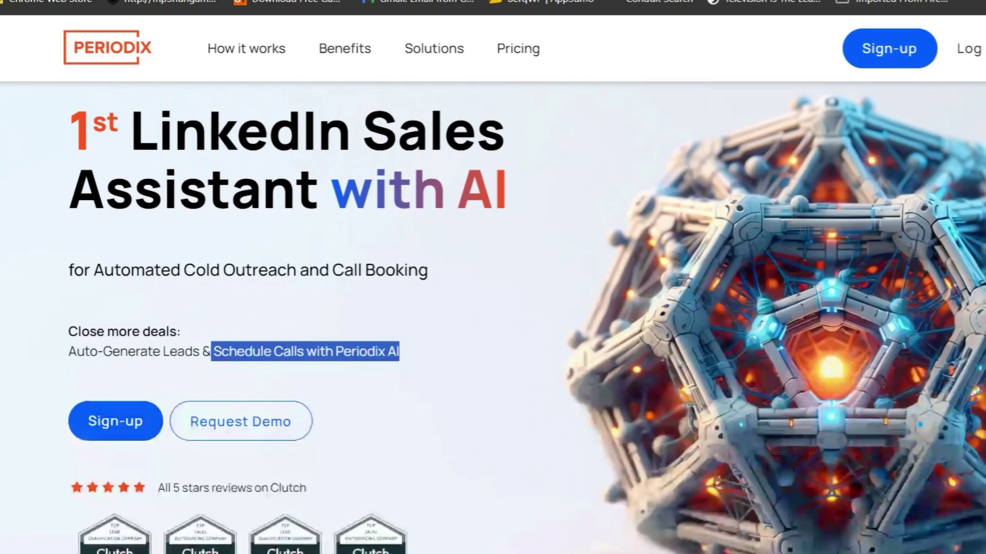
{"action": "scroll", "coordinate": [253, 146], "scroll_direction": "down", "scroll_amount": 15}
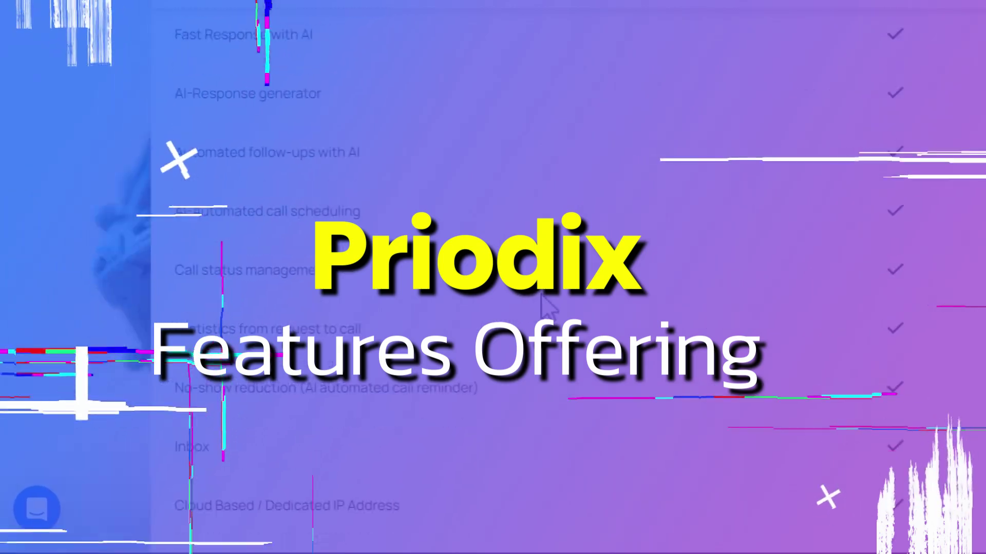
{"action": "scroll", "coordinate": [464, 312], "scroll_direction": "down", "scroll_amount": 5}
{"action": "scroll", "coordinate": [306, 302], "scroll_direction": "up", "scroll_amount": 8}
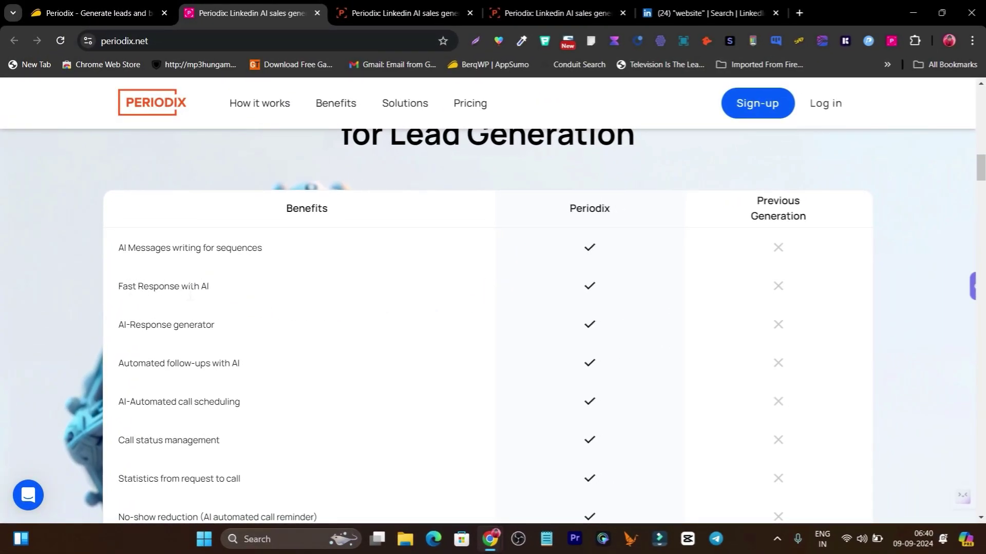
{"action": "scroll", "coordinate": [222, 337], "scroll_direction": "down", "scroll_amount": 1}
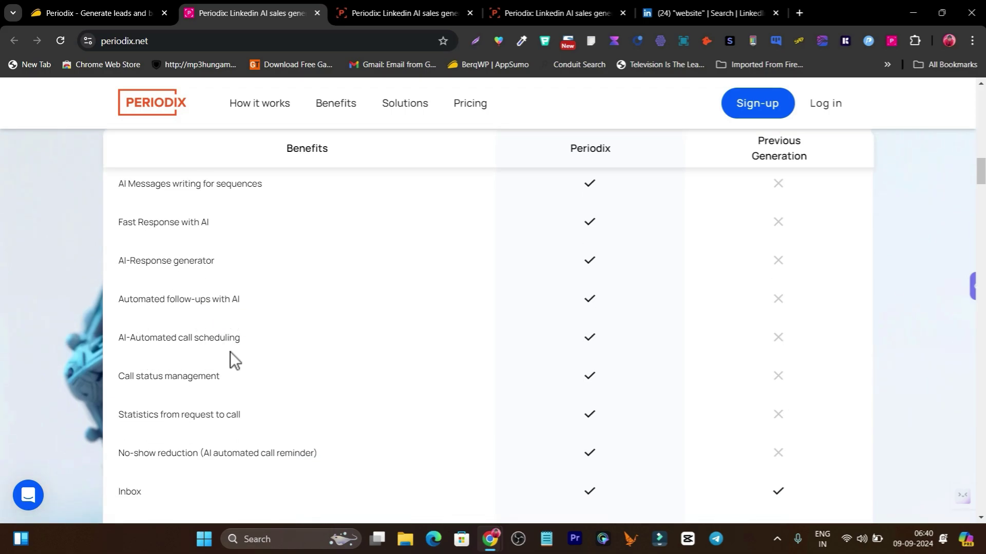
{"action": "scroll", "coordinate": [236, 353], "scroll_direction": "down", "scroll_amount": 2}
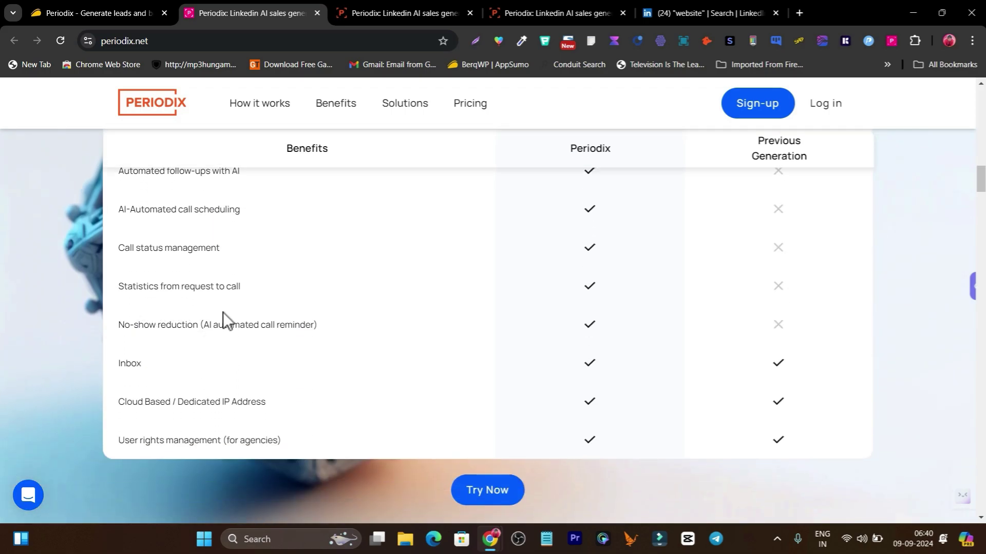
{"action": "scroll", "coordinate": [533, 389], "scroll_direction": "up", "scroll_amount": 20}
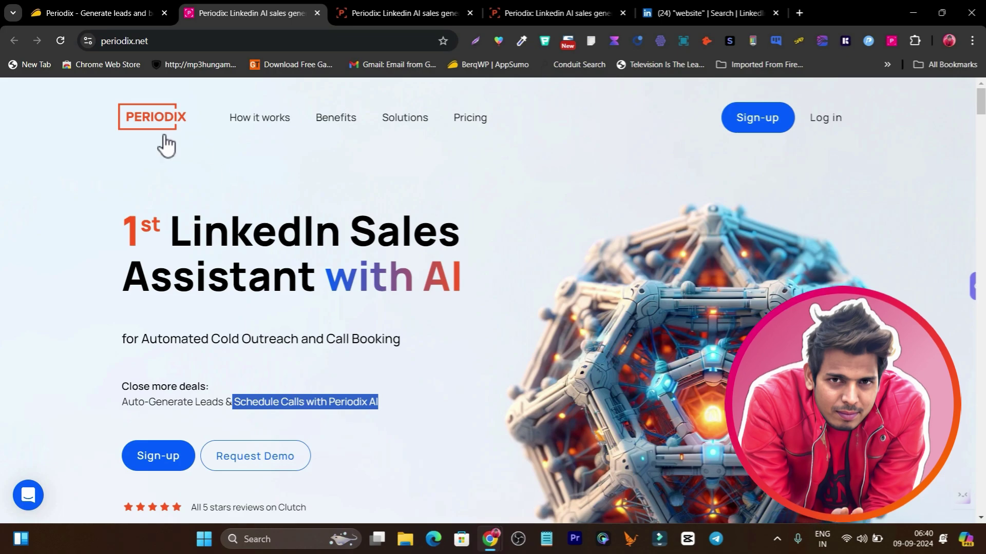
{"action": "left_click", "coordinate": [85, 11]}
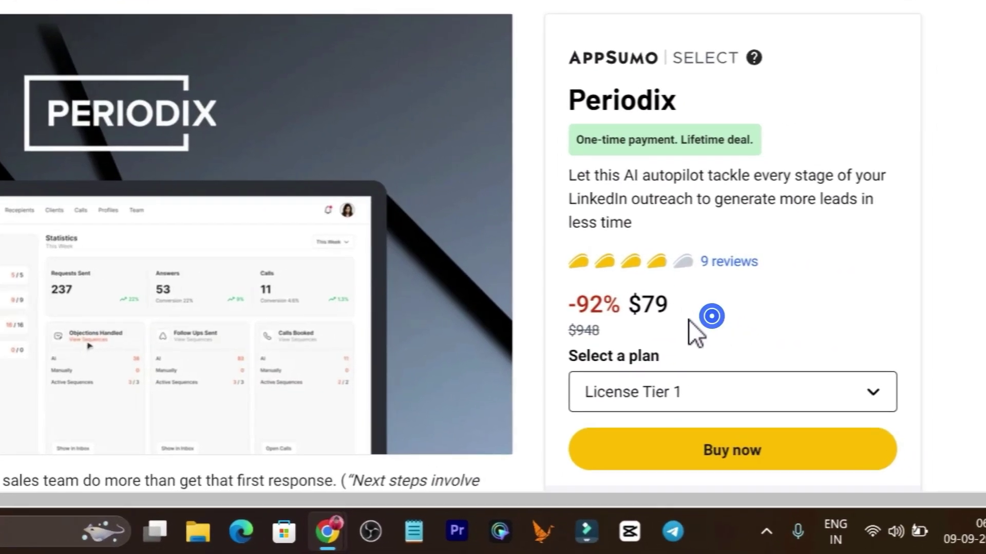
{"action": "double_click", "coordinate": [757, 319]}
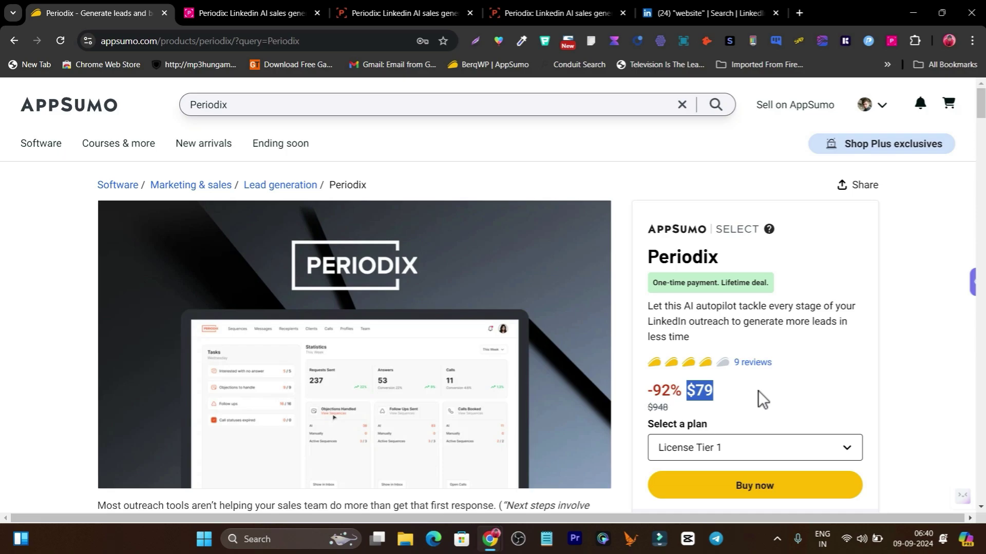
{"action": "scroll", "coordinate": [676, 374], "scroll_direction": "down", "scroll_amount": 5}
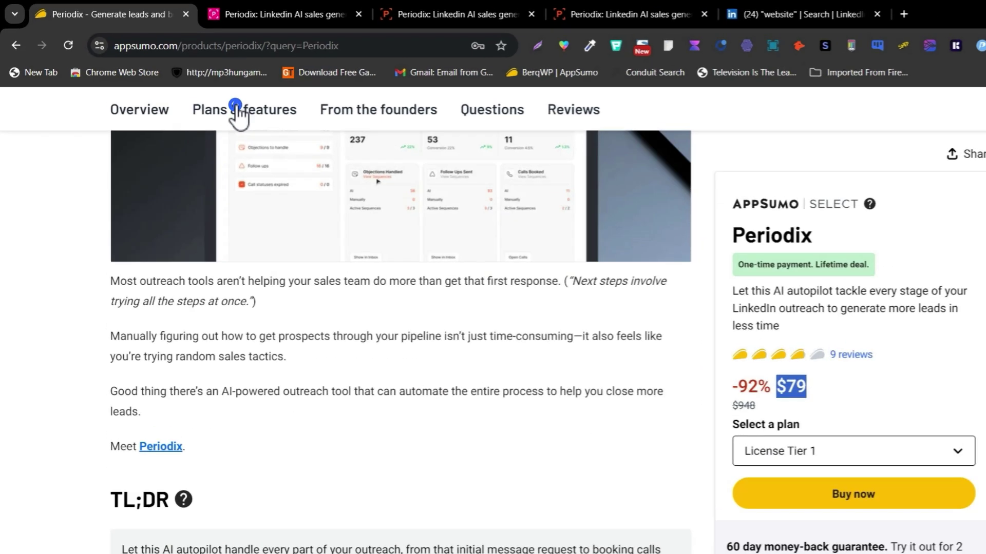
{"action": "left_click", "coordinate": [236, 107]}
{"action": "scroll", "coordinate": [363, 411], "scroll_direction": "down", "scroll_amount": 8}
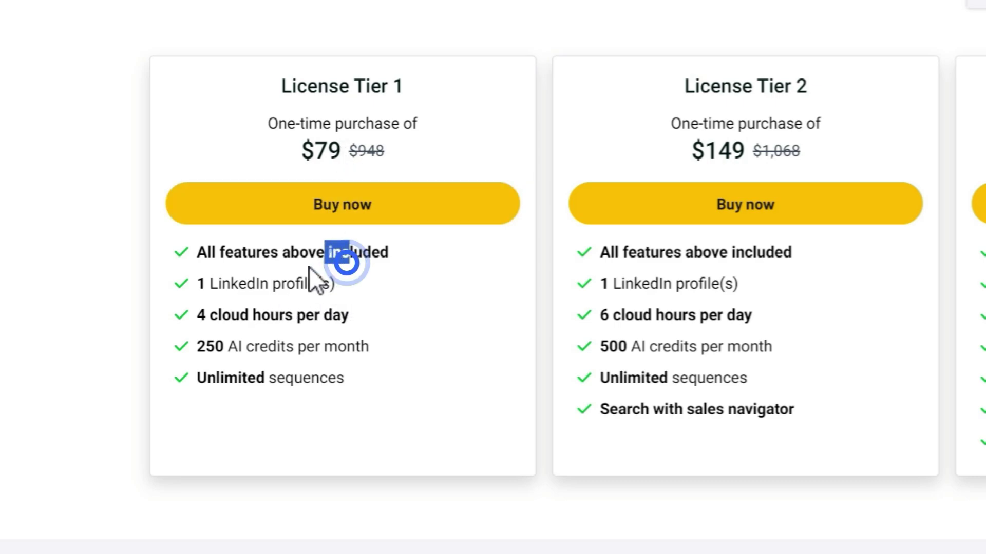
{"action": "left_click_drag", "start_coordinate": [309, 267], "coordinate": [272, 275]}
{"action": "left_click_drag", "start_coordinate": [347, 281], "coordinate": [286, 283]}
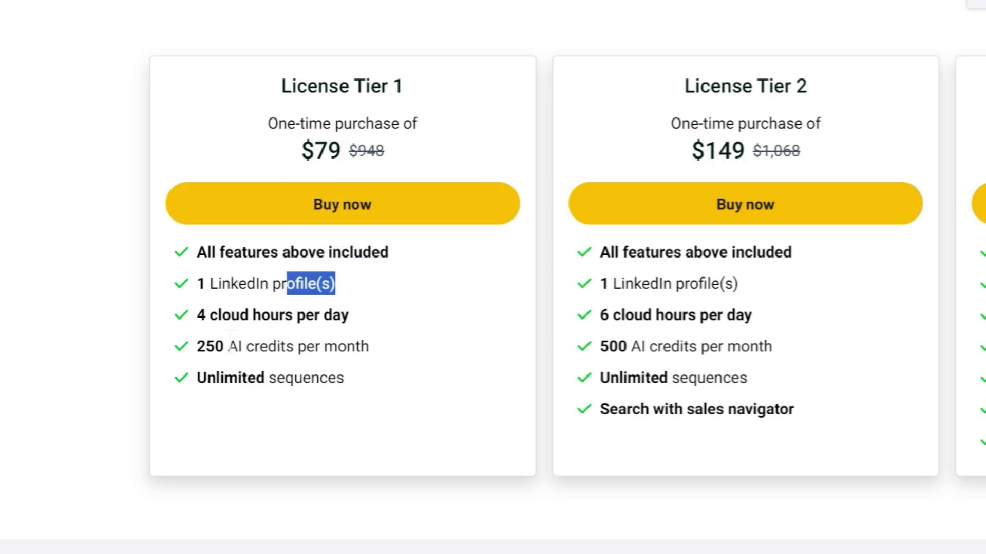
{"action": "left_click_drag", "start_coordinate": [206, 323], "coordinate": [322, 331]}
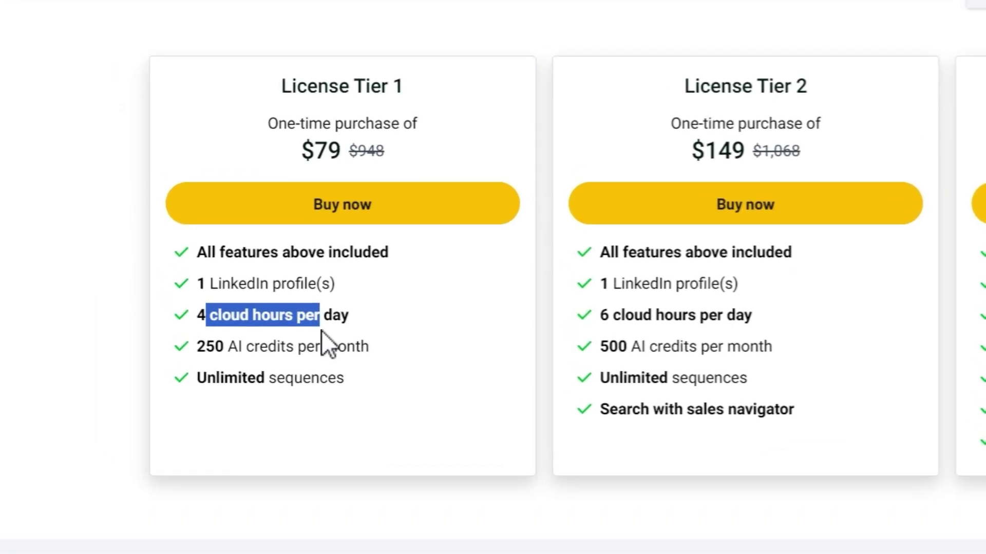
{"action": "left_click", "coordinate": [322, 331]}
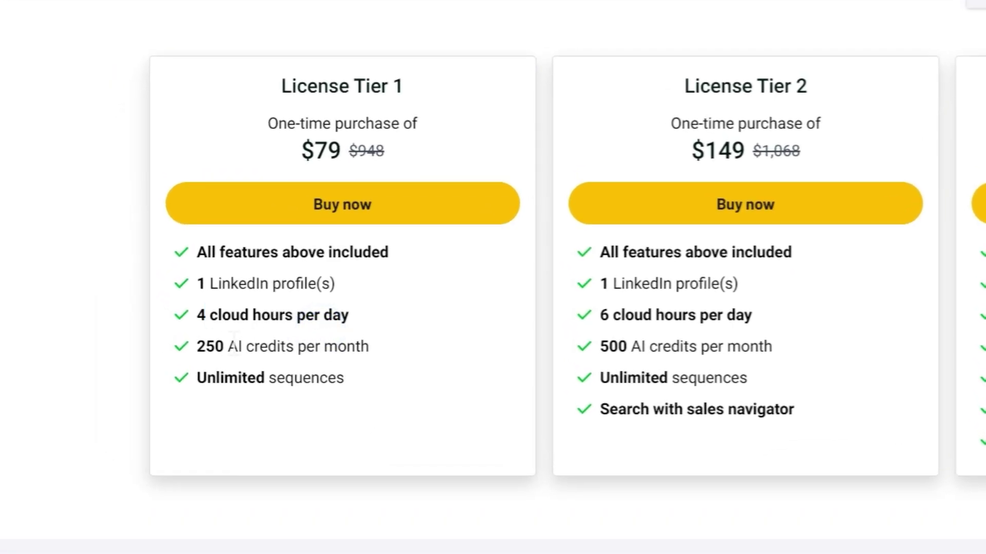
{"action": "double_click", "coordinate": [206, 348]}
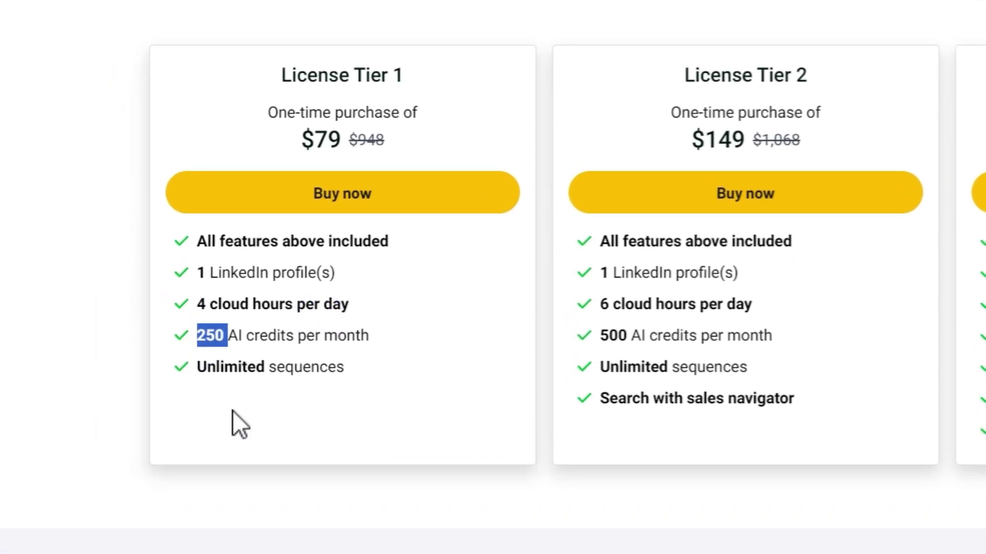
{"action": "left_click_drag", "start_coordinate": [359, 382], "coordinate": [193, 370]}
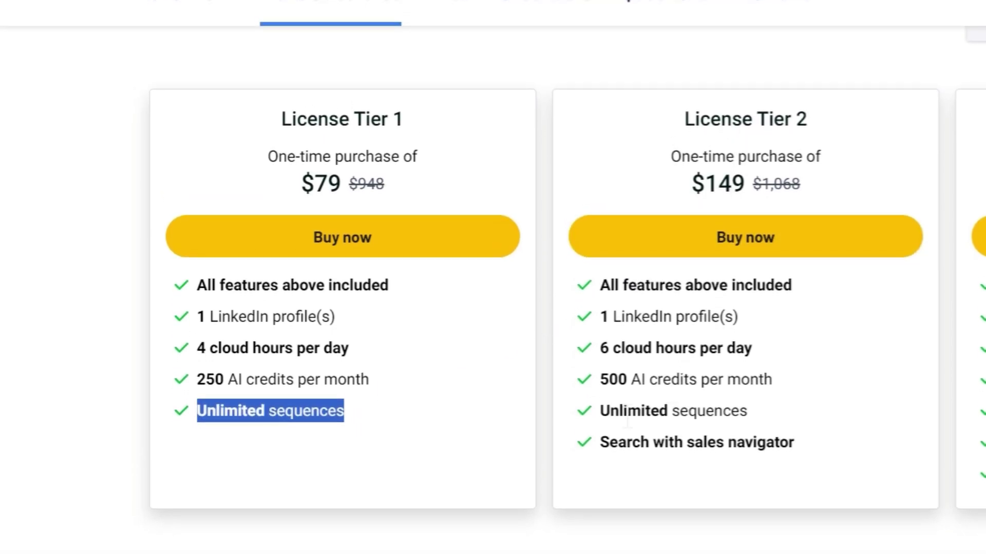
{"action": "left_click_drag", "start_coordinate": [596, 345], "coordinate": [695, 346]}
{"action": "left_click", "coordinate": [639, 379]}
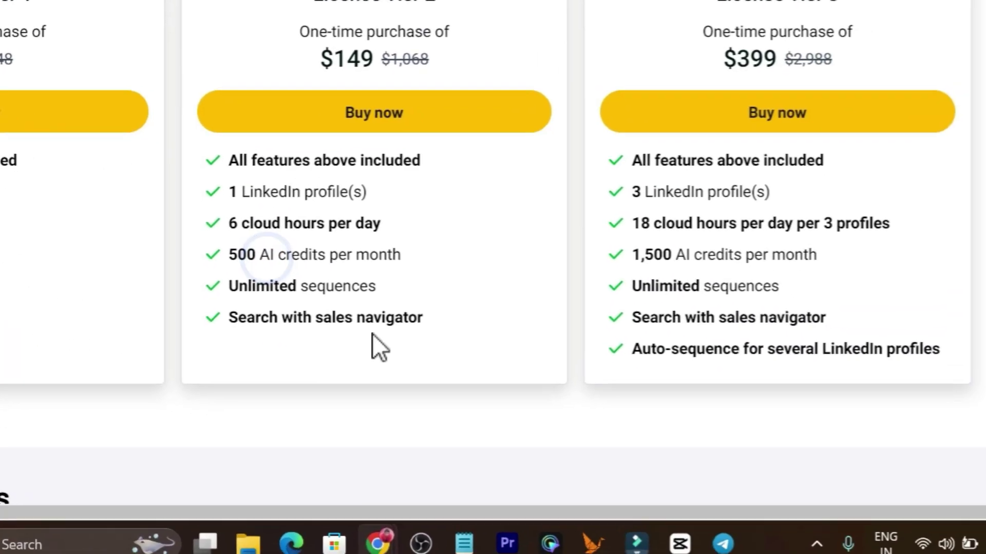
{"action": "left_click", "coordinate": [828, 450]}
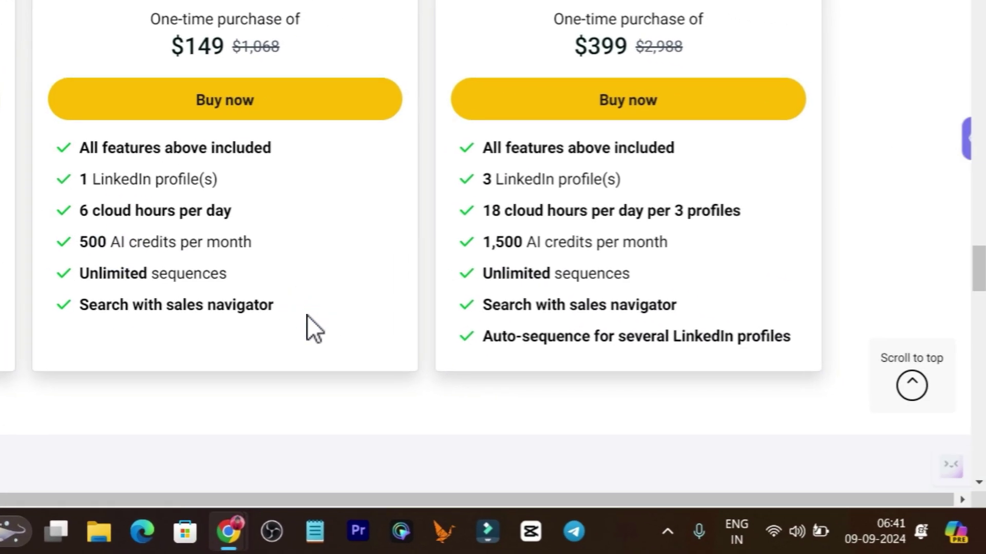
{"action": "left_click_drag", "start_coordinate": [307, 315], "coordinate": [65, 319]}
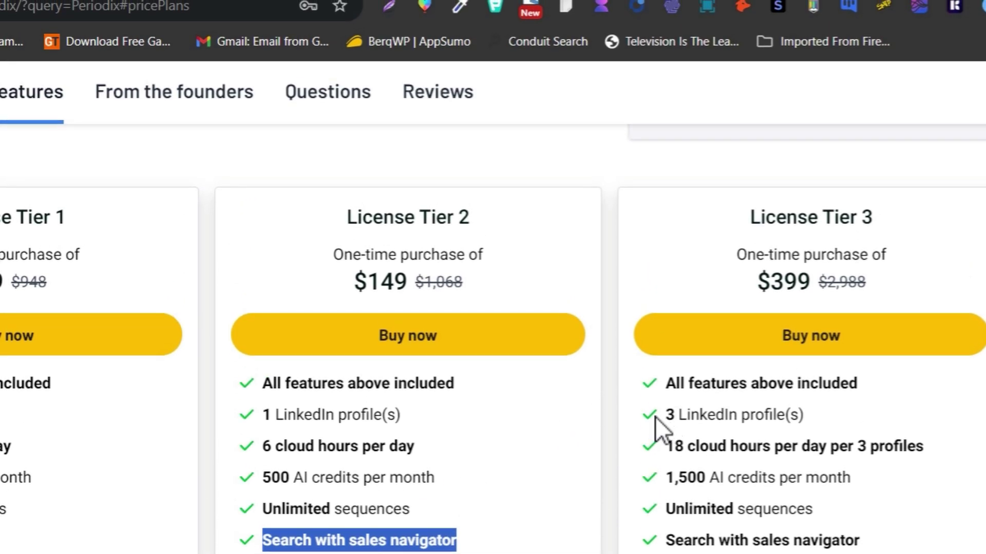
{"action": "left_click", "coordinate": [646, 175]}
{"action": "left_click_drag", "start_coordinate": [657, 410], "coordinate": [804, 415]}
{"action": "left_click", "coordinate": [650, 437]}
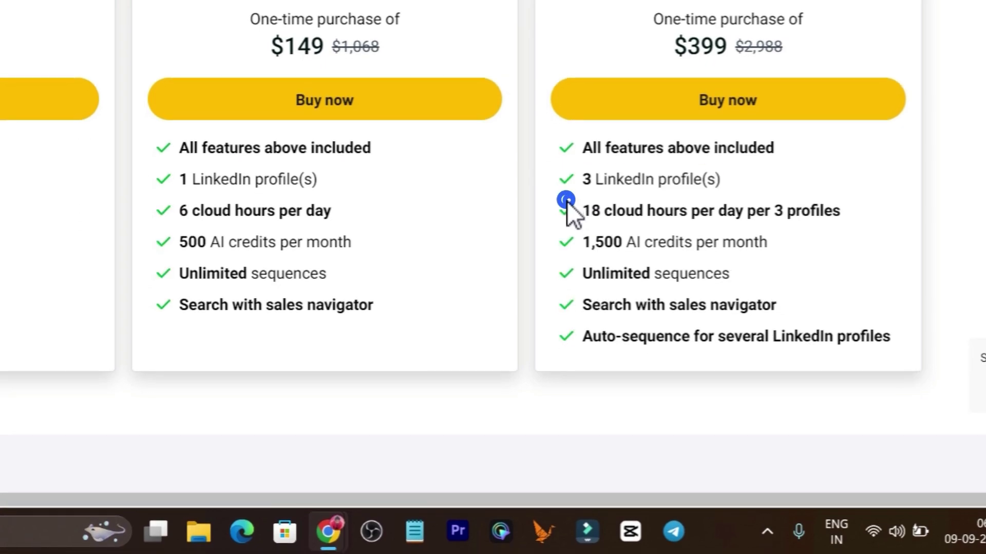
{"action": "left_click_drag", "start_coordinate": [567, 201], "coordinate": [699, 210]}
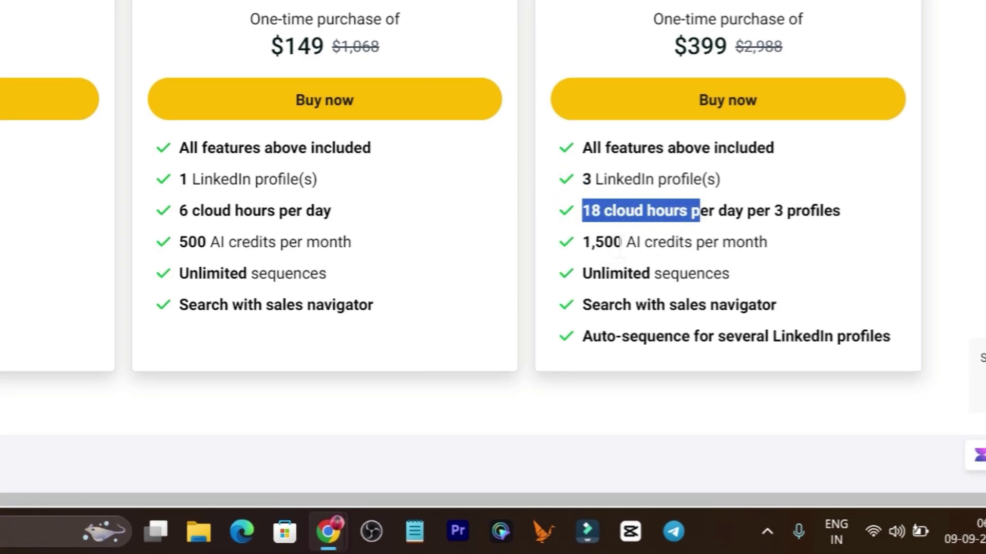
{"action": "left_click_drag", "start_coordinate": [614, 242], "coordinate": [582, 241]}
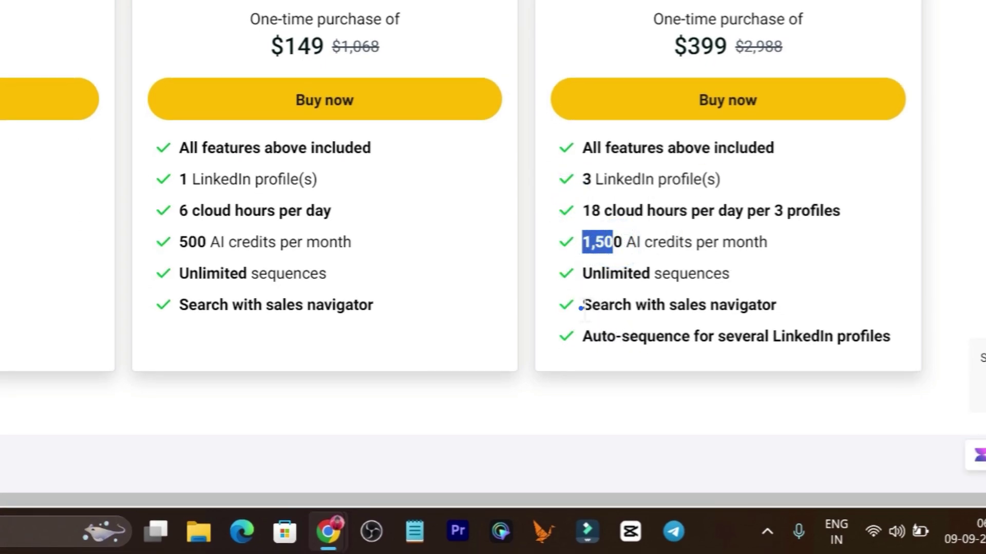
{"action": "left_click_drag", "start_coordinate": [582, 308], "coordinate": [790, 316]}
{"action": "left_click_drag", "start_coordinate": [579, 336], "coordinate": [844, 360]}
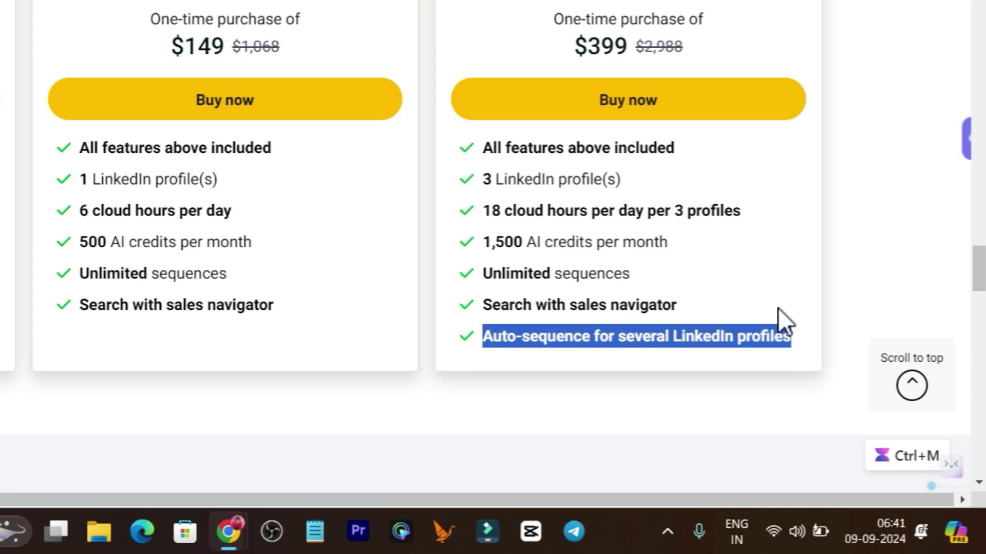
{"action": "scroll", "coordinate": [762, 247], "scroll_direction": "up", "scroll_amount": 4}
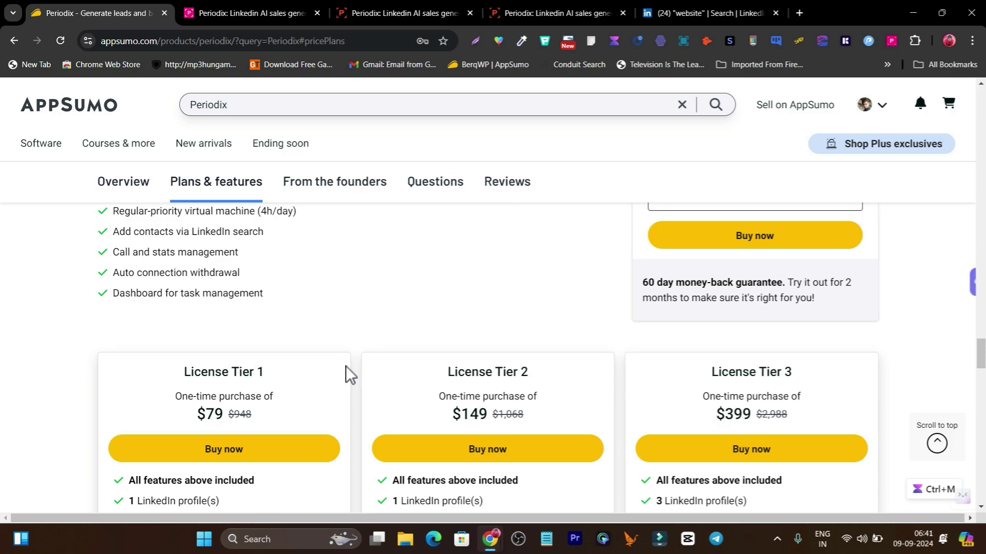
Step: Highlight the 60-day money-back guarantee note, then scroll back up to the deal's Overview
{"action": "scroll", "coordinate": [615, 406], "scroll_direction": "down", "scroll_amount": 3}
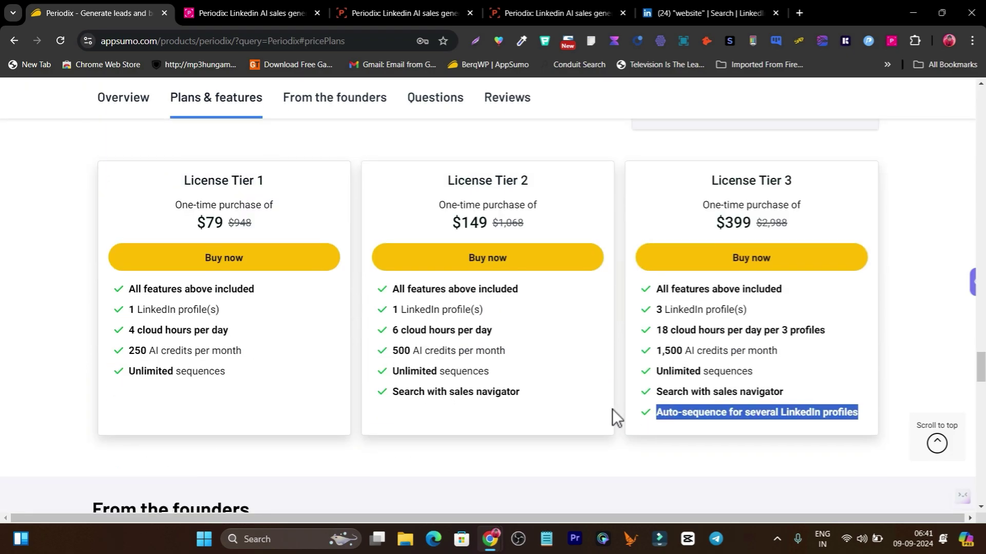
{"action": "scroll", "coordinate": [612, 408], "scroll_direction": "up", "scroll_amount": 3}
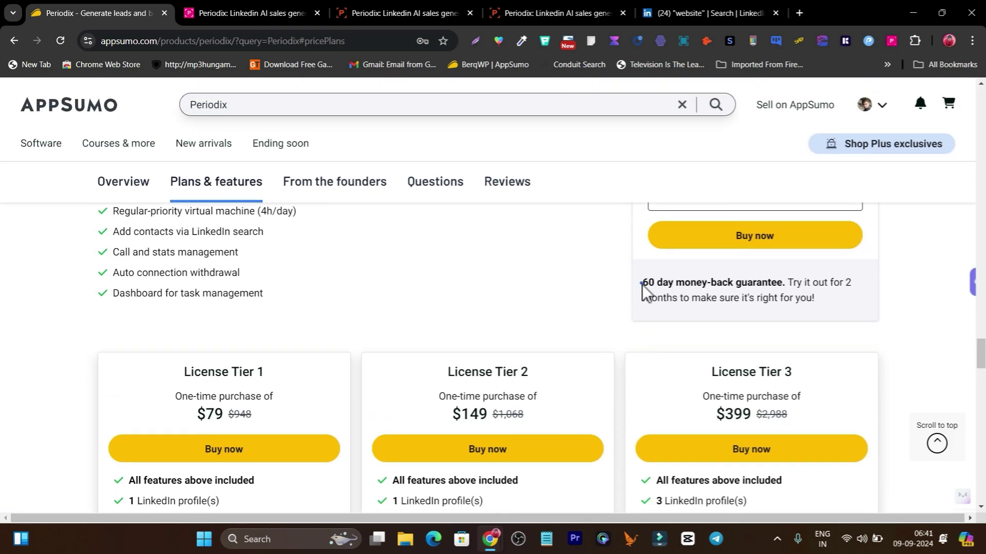
{"action": "left_click_drag", "start_coordinate": [641, 284], "coordinate": [813, 294]}
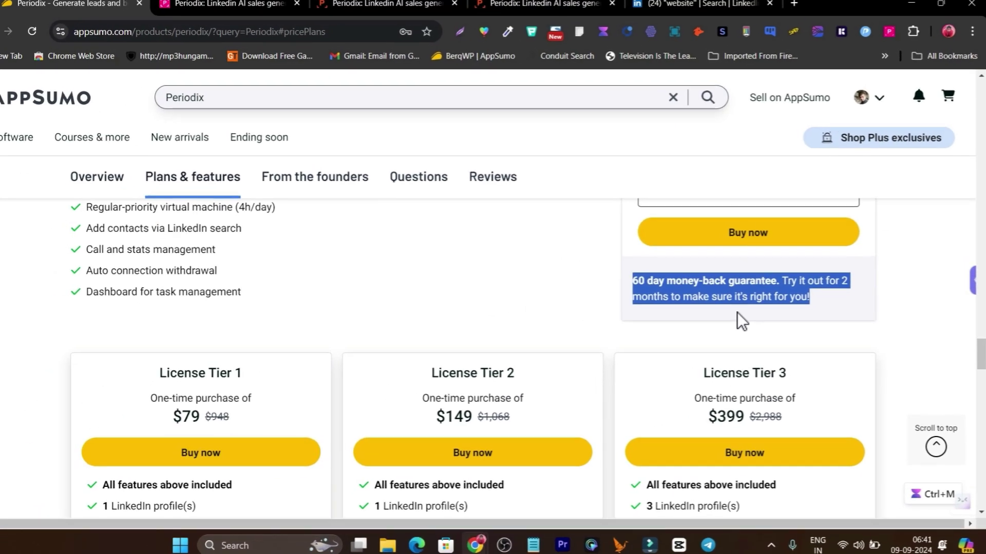
{"action": "scroll", "coordinate": [418, 272], "scroll_direction": "up", "scroll_amount": 10}
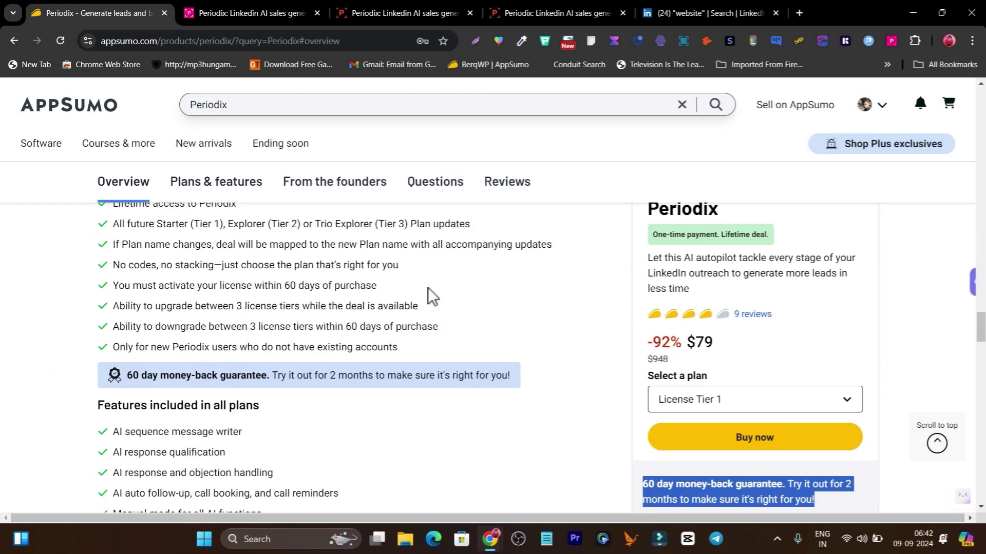
{"action": "scroll", "coordinate": [645, 337], "scroll_direction": "down", "scroll_amount": 10}
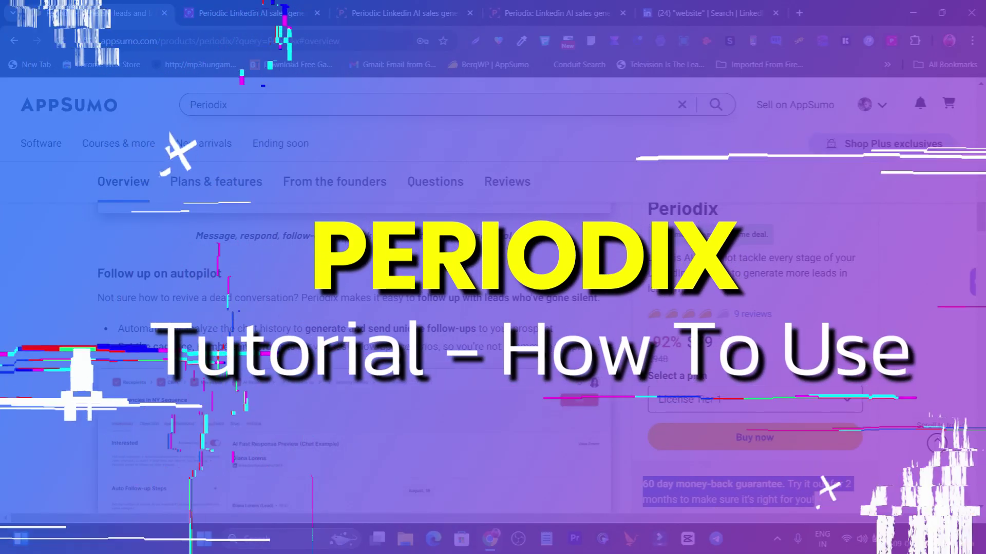
Step: Go from the Periodix dashboard to Sequences and create a new sequence, reaching its 100-contact Recipients step
{"action": "left_click", "coordinate": [565, 6]}
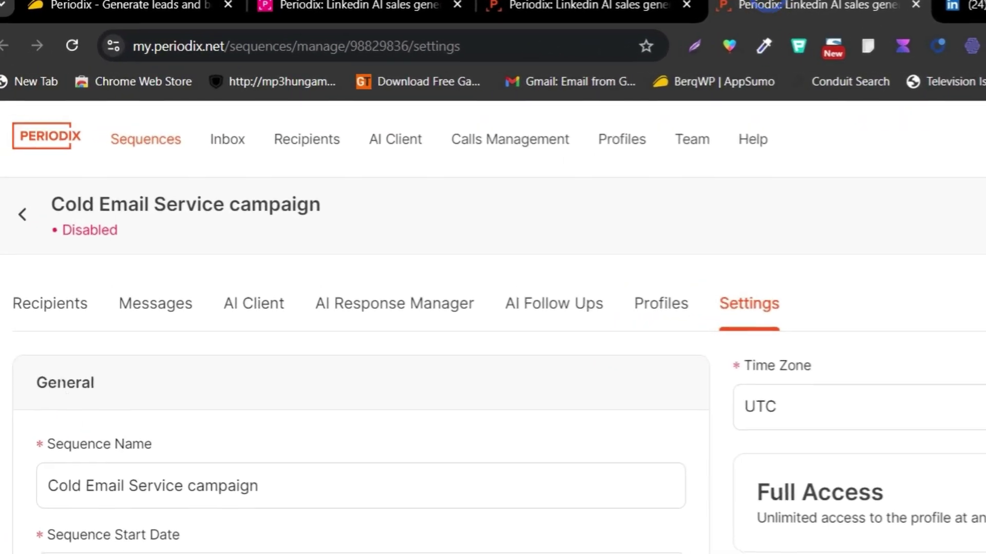
{"action": "left_click", "coordinate": [48, 138]}
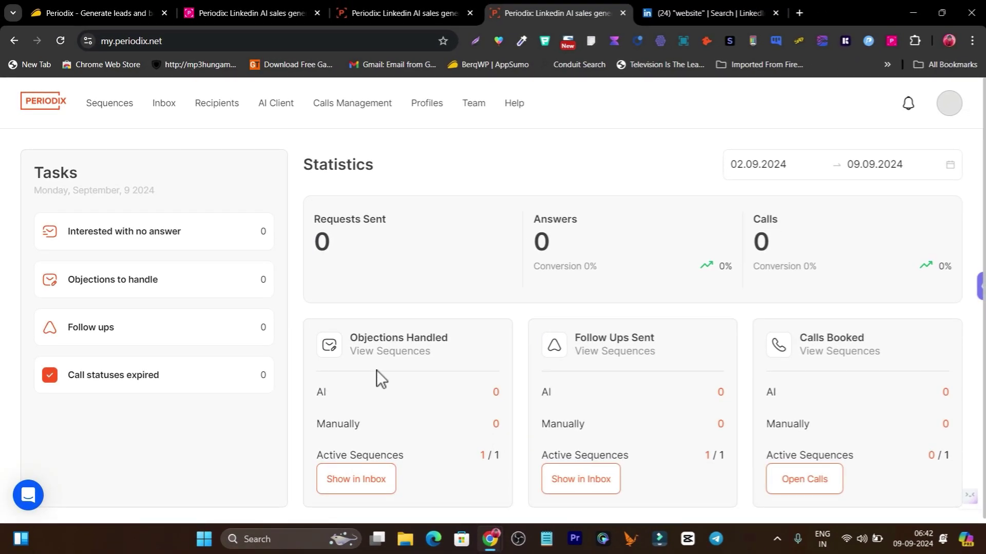
{"action": "left_click", "coordinate": [111, 105]}
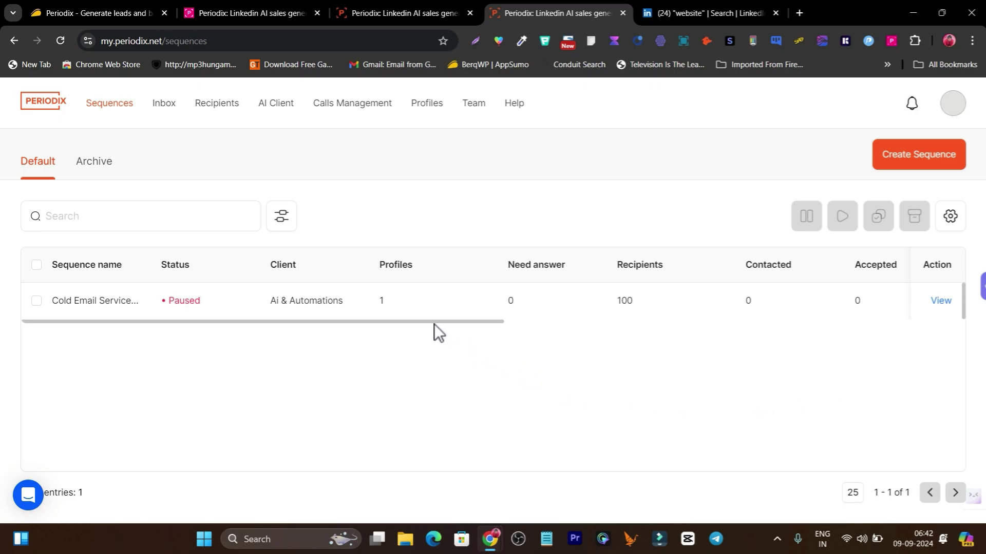
{"action": "left_click", "coordinate": [891, 163]}
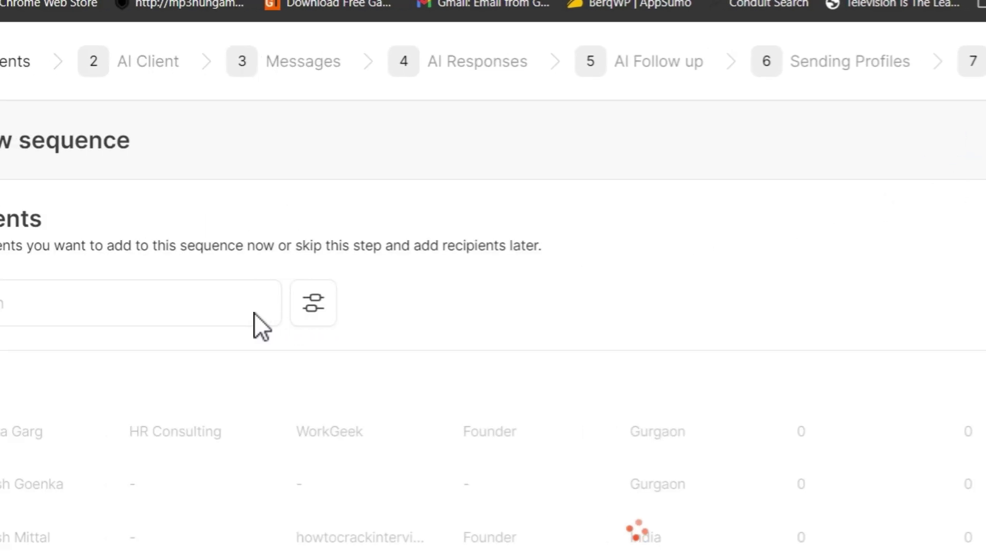
{"action": "left_click", "coordinate": [255, 313]}
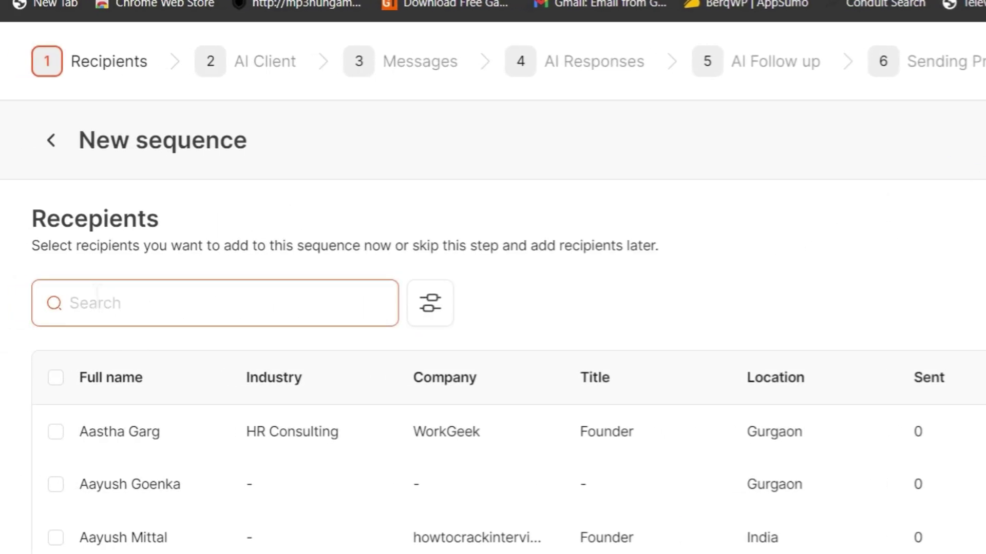
{"action": "left_click", "coordinate": [82, 513]}
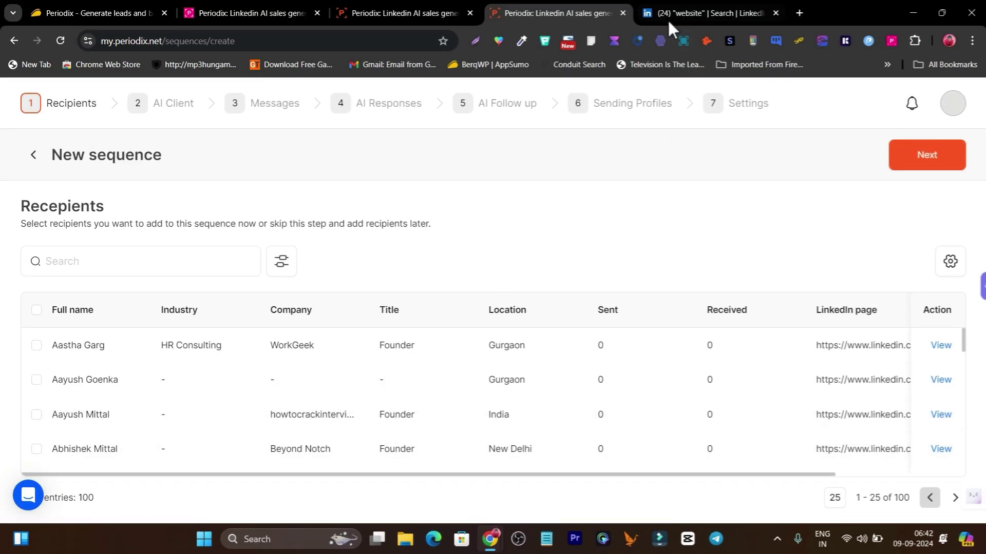
Step: On LinkedIn, rerun the recent 'website' search and filter the results to People
{"action": "left_click", "coordinate": [664, 11]}
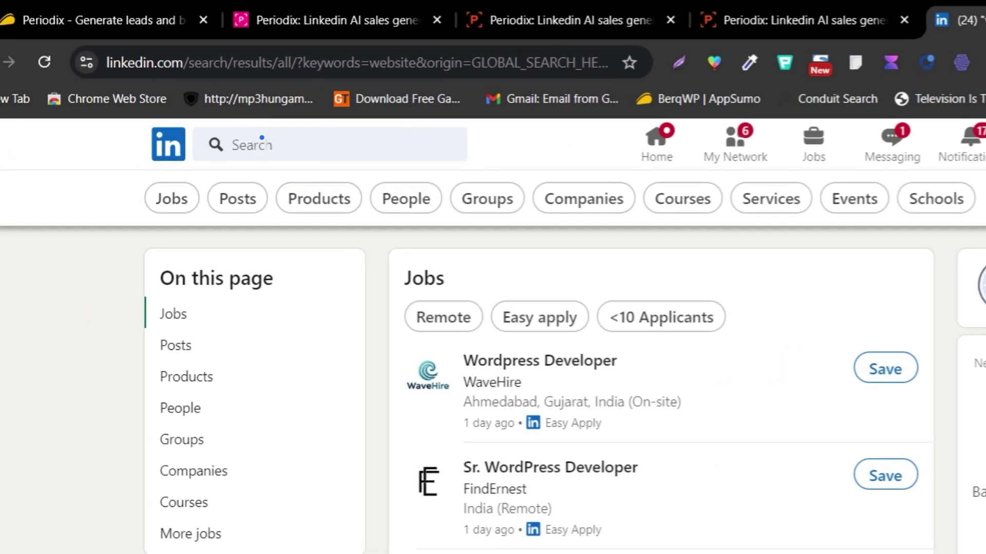
{"action": "left_click", "coordinate": [262, 137]}
{"action": "left_click", "coordinate": [283, 226]}
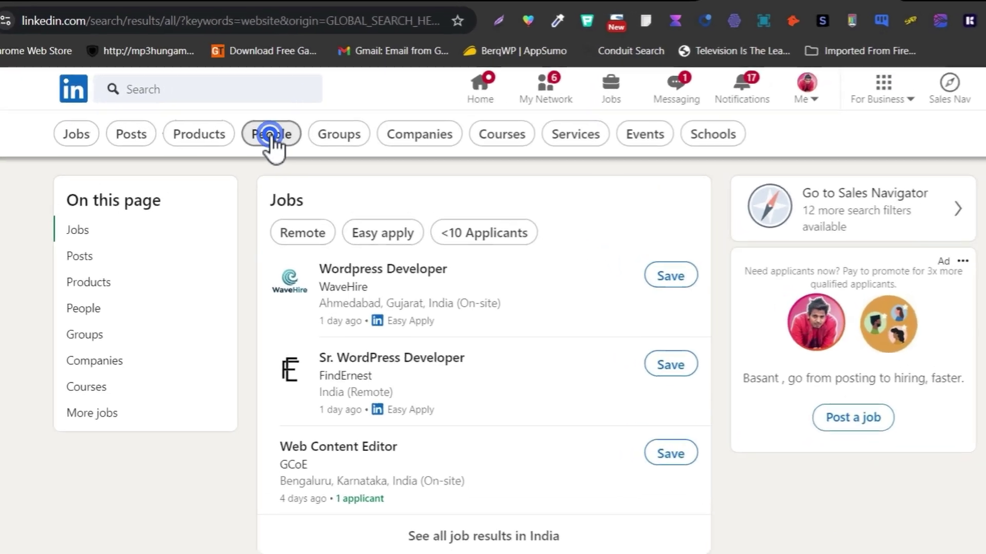
{"action": "left_click", "coordinate": [297, 134]}
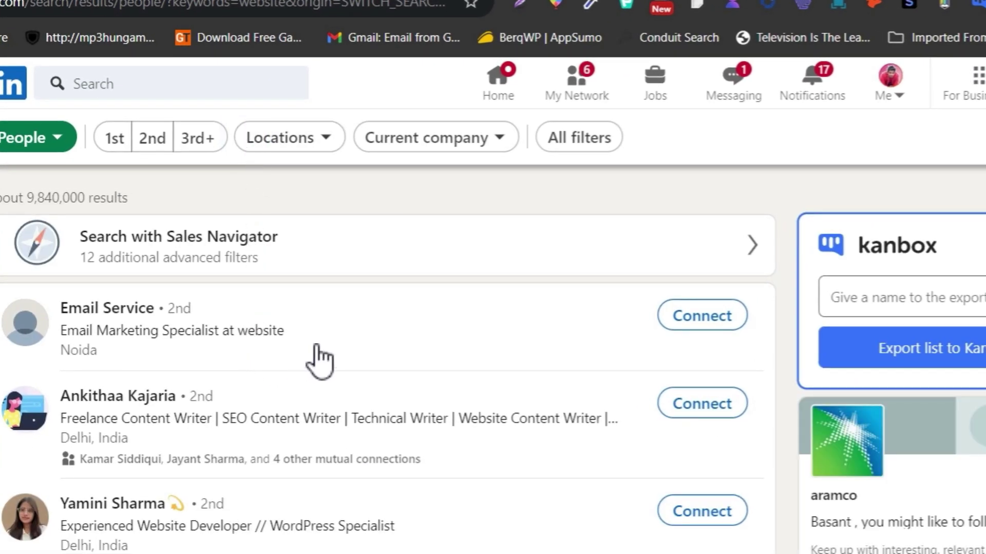
{"action": "scroll", "coordinate": [539, 346], "scroll_direction": "down", "scroll_amount": 4}
{"action": "scroll", "coordinate": [544, 385], "scroll_direction": "up", "scroll_amount": 4}
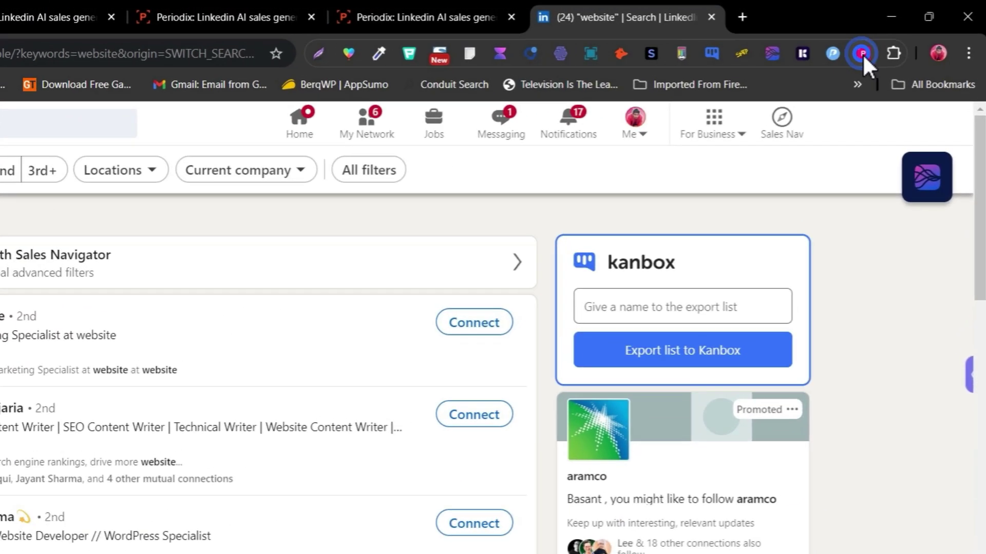
Step: In the Periodix extension, set pages 1 to 3 and grab them as recipients
{"action": "left_click", "coordinate": [891, 40]}
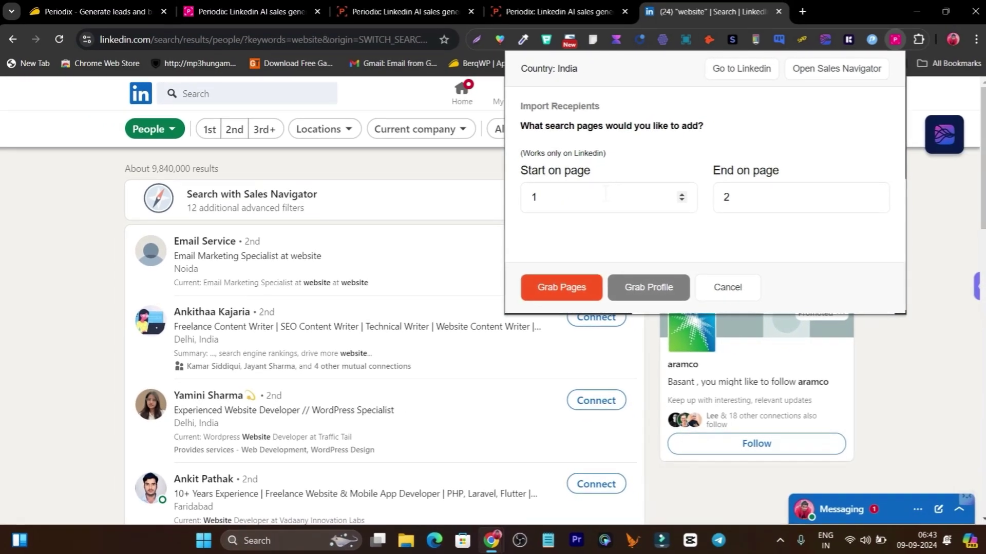
{"action": "left_click", "coordinate": [577, 199]}
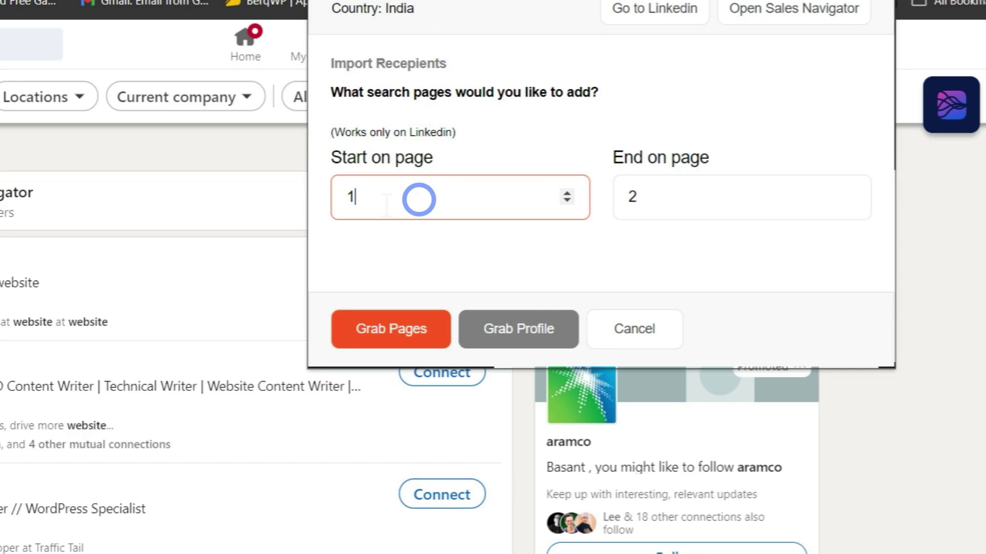
{"action": "double_click", "coordinate": [660, 196]}
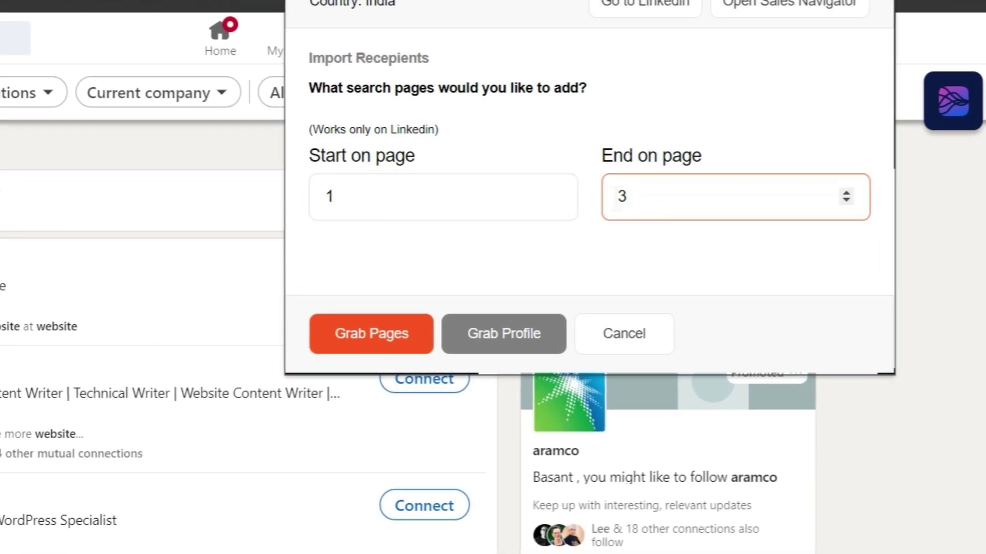
{"action": "type", "text": "3"}
{"action": "left_click", "coordinate": [358, 350]}
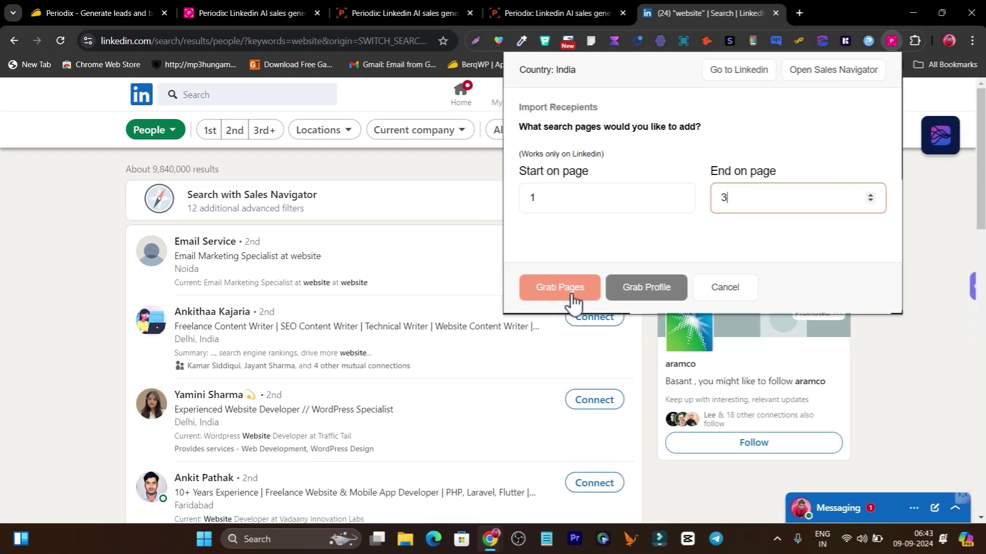
{"action": "left_click", "coordinate": [560, 299]}
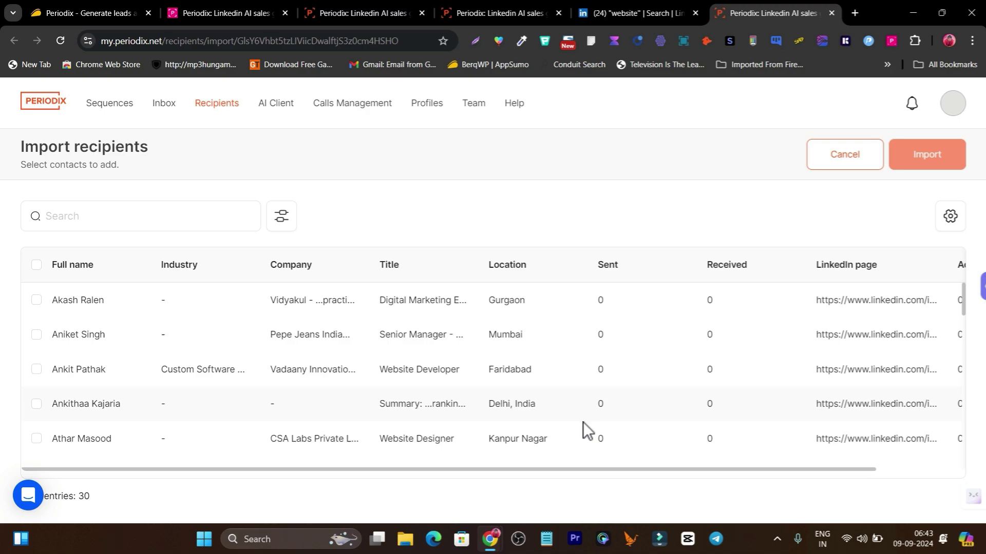
Step: Tick the select-all checkbox to mark all 30 grabbed contacts for import
{"action": "left_click", "coordinate": [36, 266]}
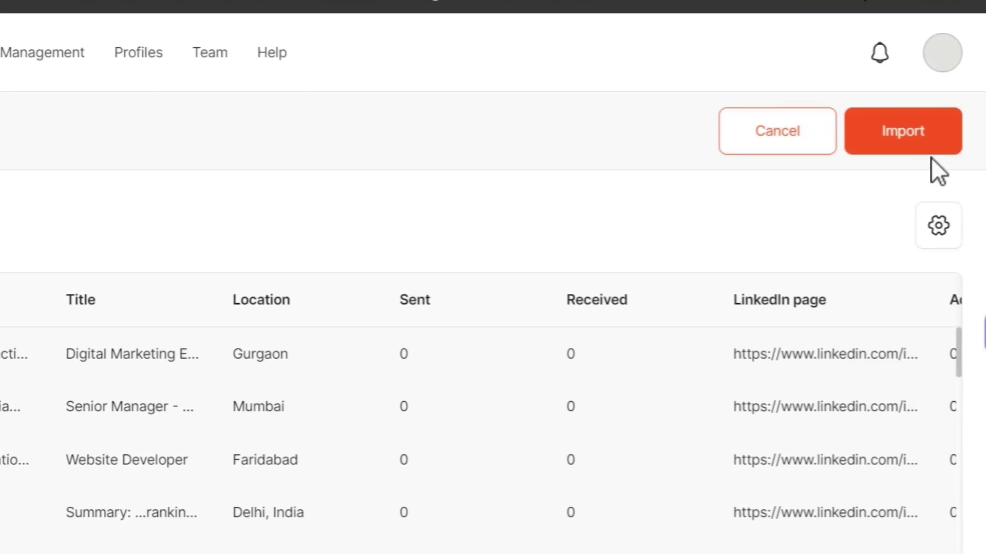